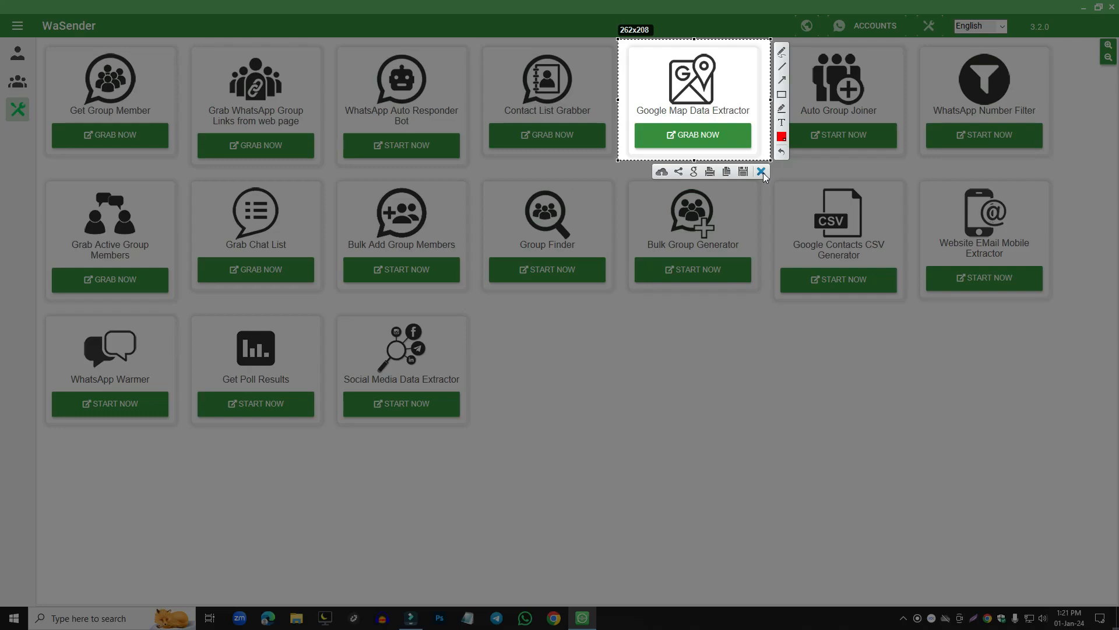
Open the Google Map Data Extractor, start its browser setup and move the search term window beside the extractor.
{"action": "left_click", "coordinate": [696, 140]}
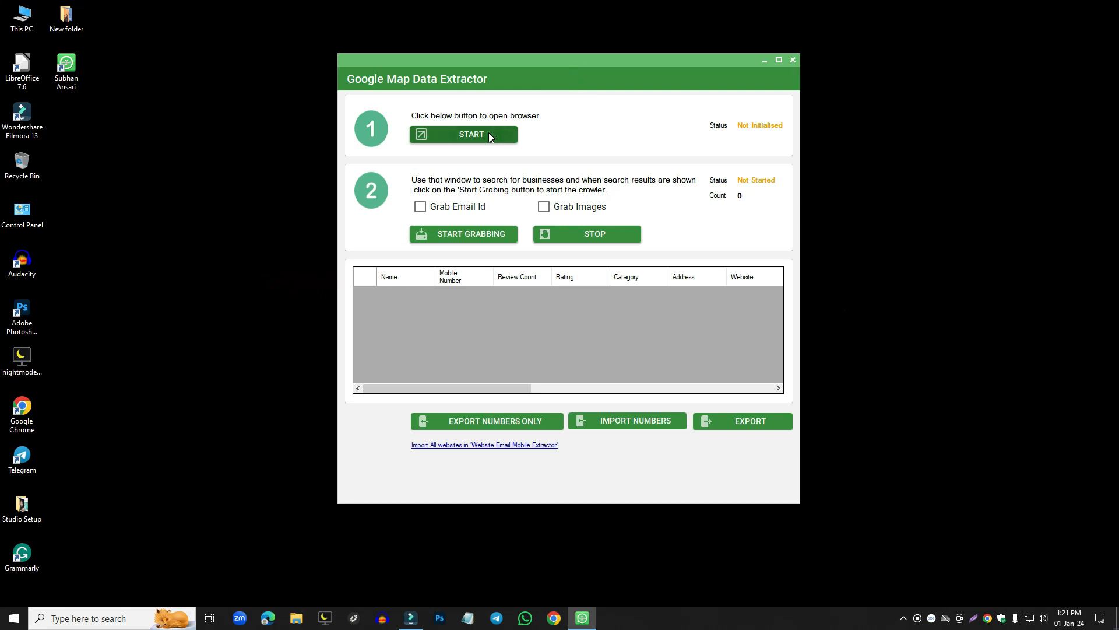
{"action": "left_click", "coordinate": [488, 133]}
{"action": "left_click", "coordinate": [574, 225]}
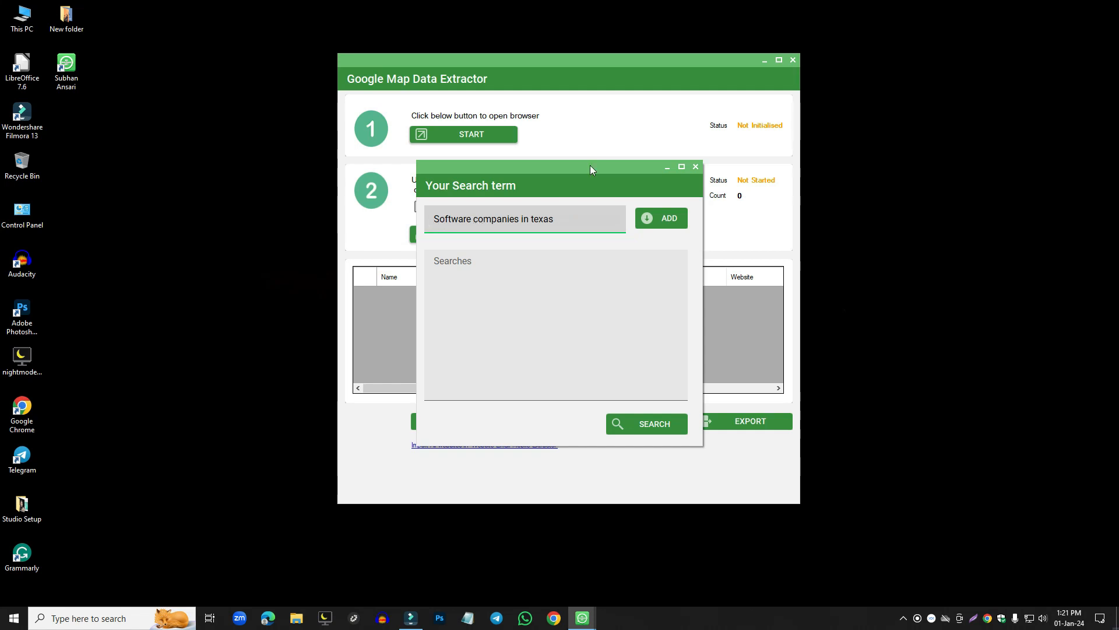
{"action": "left_click_drag", "start_coordinate": [575, 167], "coordinate": [924, 159]}
{"action": "left_click", "coordinate": [640, 60]}
{"action": "left_click_drag", "start_coordinate": [936, 156], "coordinate": [961, 163]}
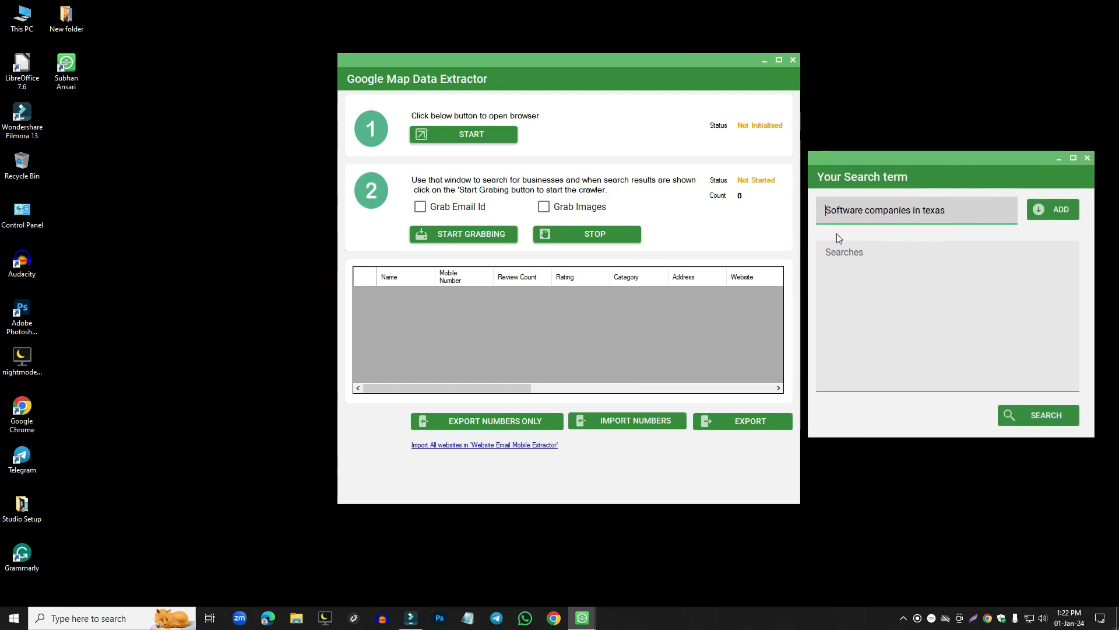
{"action": "left_click_drag", "start_coordinate": [965, 212], "coordinate": [823, 211]}
{"action": "key", "text": "ctrl+c"}
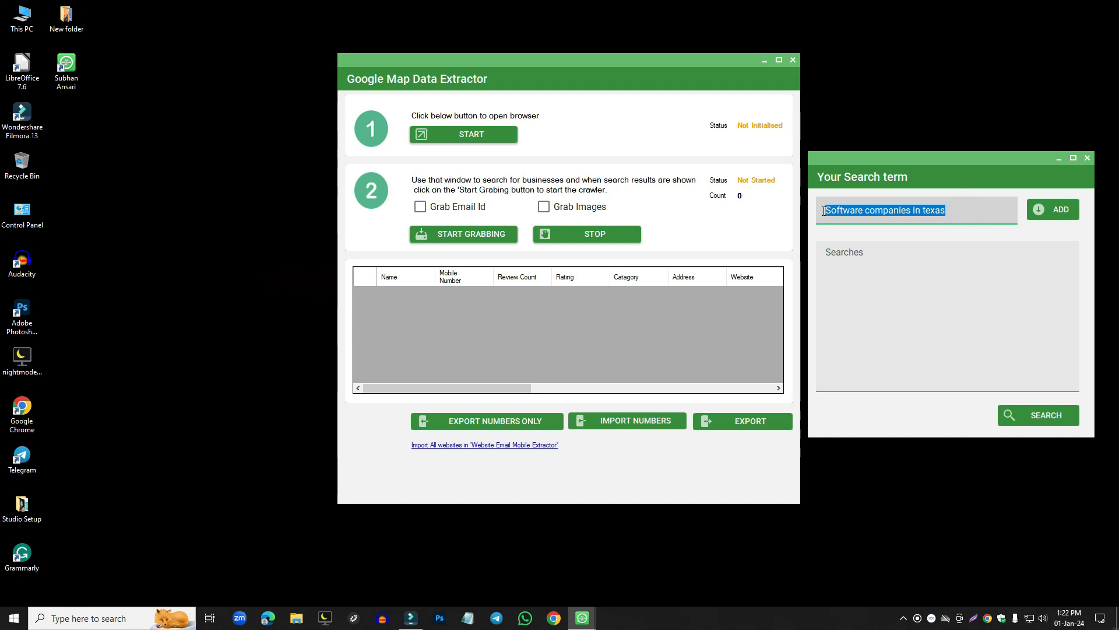
{"action": "key", "text": "BackSpace"}
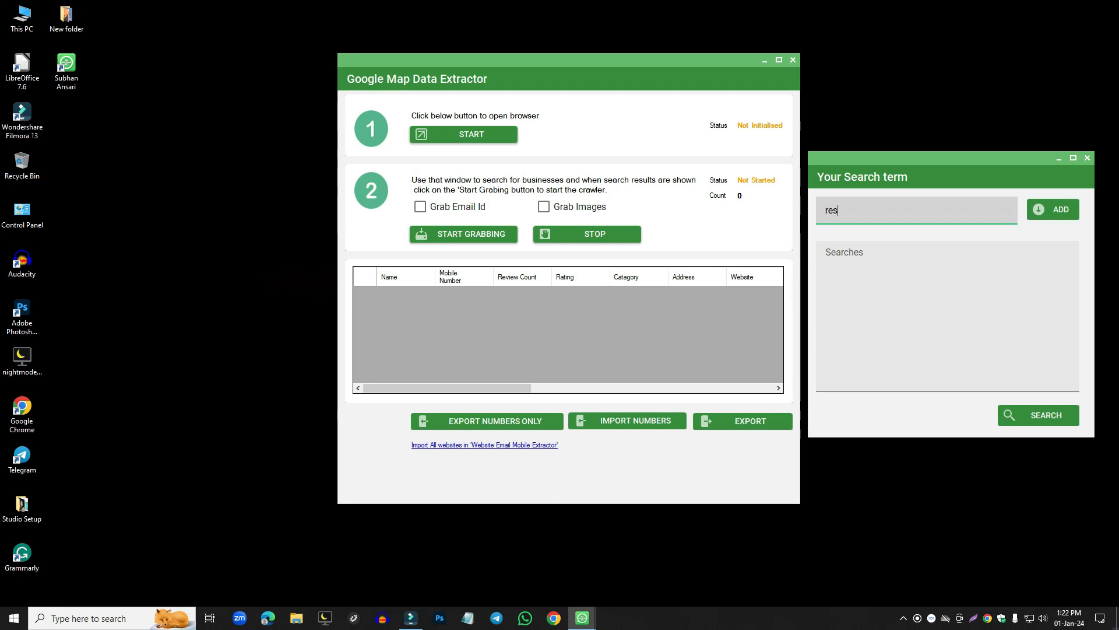
{"action": "double_click", "coordinate": [863, 217]}
{"action": "key", "text": "ctrl+v"}
Change the search term to "Software companies in USA" and add it to the searches list.
{"action": "left_click_drag", "start_coordinate": [959, 213], "coordinate": [926, 213]}
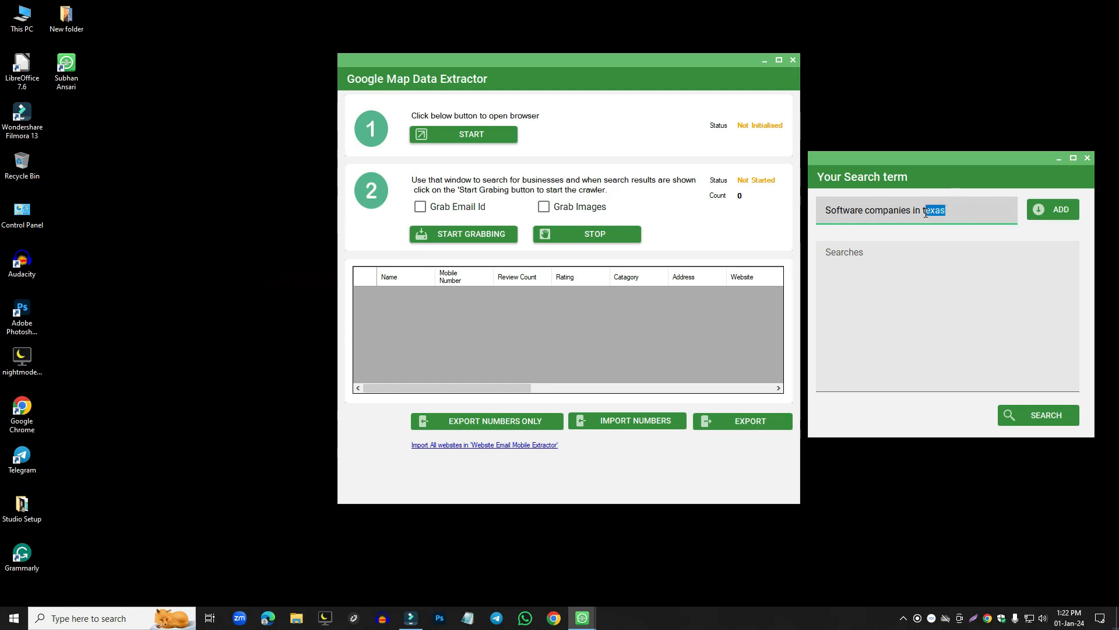
{"action": "type", "text": "USA"}
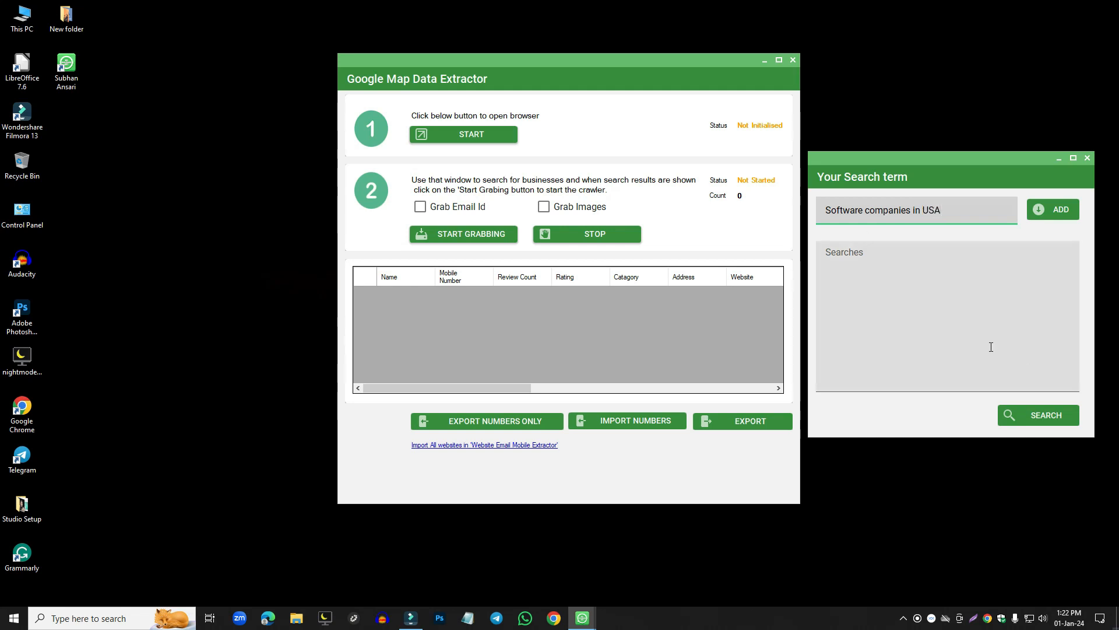
{"action": "left_click", "coordinate": [1052, 210]}
Add the test term "rstun" to the searches list as a second entry.
{"action": "left_click", "coordinate": [974, 255]}
{"action": "left_click", "coordinate": [861, 206]}
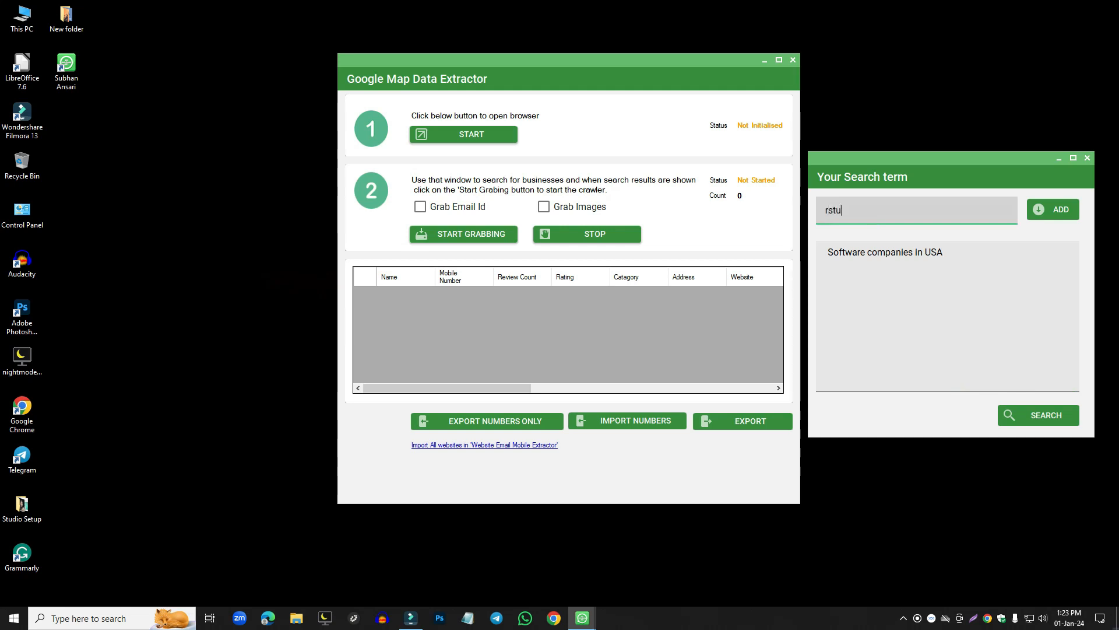
{"action": "type", "text": "rstun"}
{"action": "left_click", "coordinate": [1052, 209]}
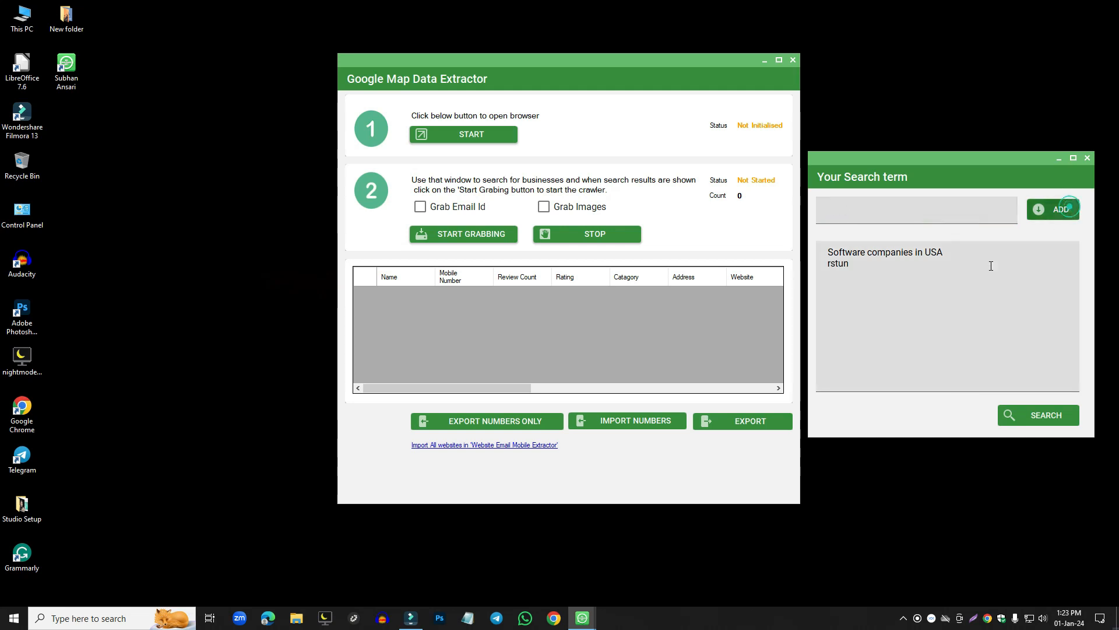
Remove the "rstun" entry from the searches list.
{"action": "left_click_drag", "start_coordinate": [865, 263], "coordinate": [826, 262]}
{"action": "left_click", "coordinate": [853, 265]}
{"action": "left_click", "coordinate": [905, 269]}
{"action": "double_click", "coordinate": [927, 264]}
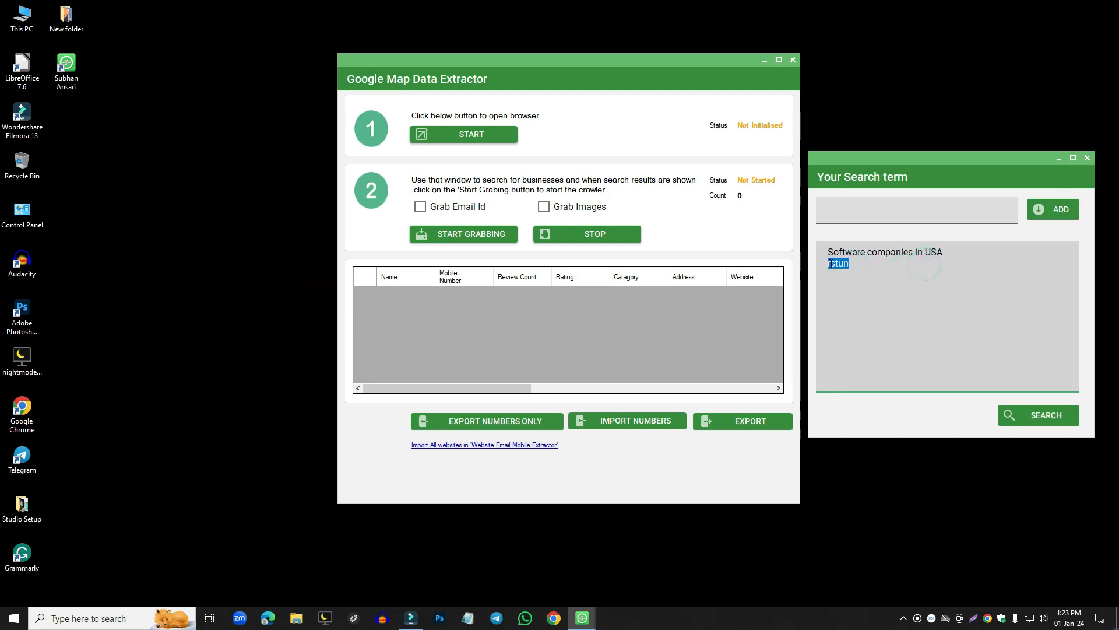
{"action": "left_click", "coordinate": [848, 268]}
{"action": "key", "text": "BackSpace"}
{"action": "key", "text": "BackSpace"}
{"action": "key", "text": "BackSpace"}
{"action": "key", "text": "BackSpace"}
Run the search for the listed term "Software companies in USA".
{"action": "left_click", "coordinate": [860, 211]}
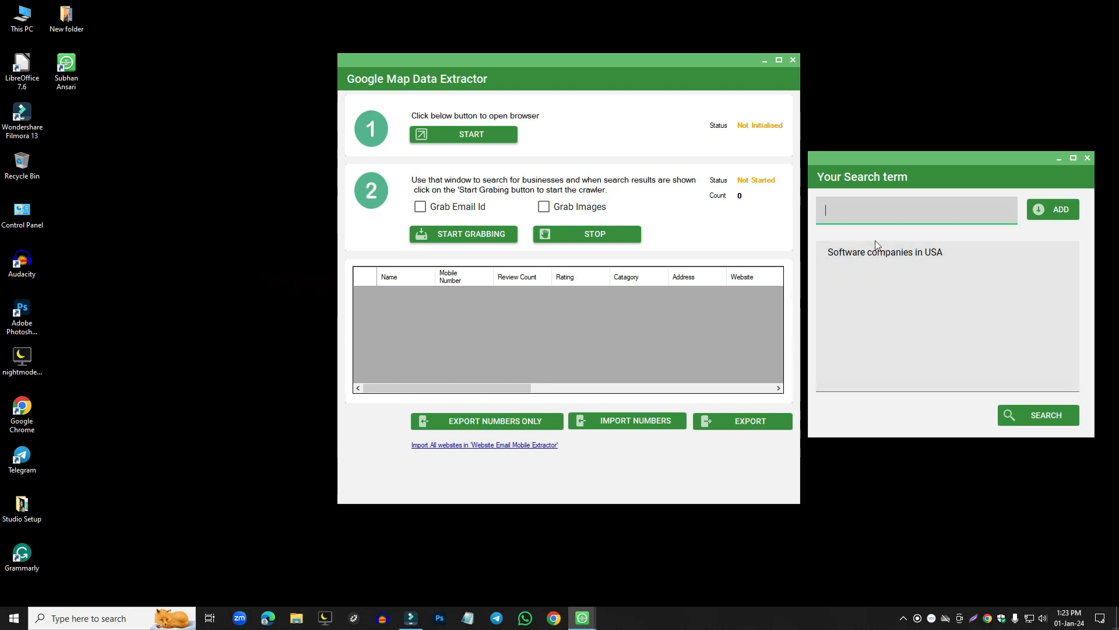
{"action": "triple_click", "coordinate": [931, 257]}
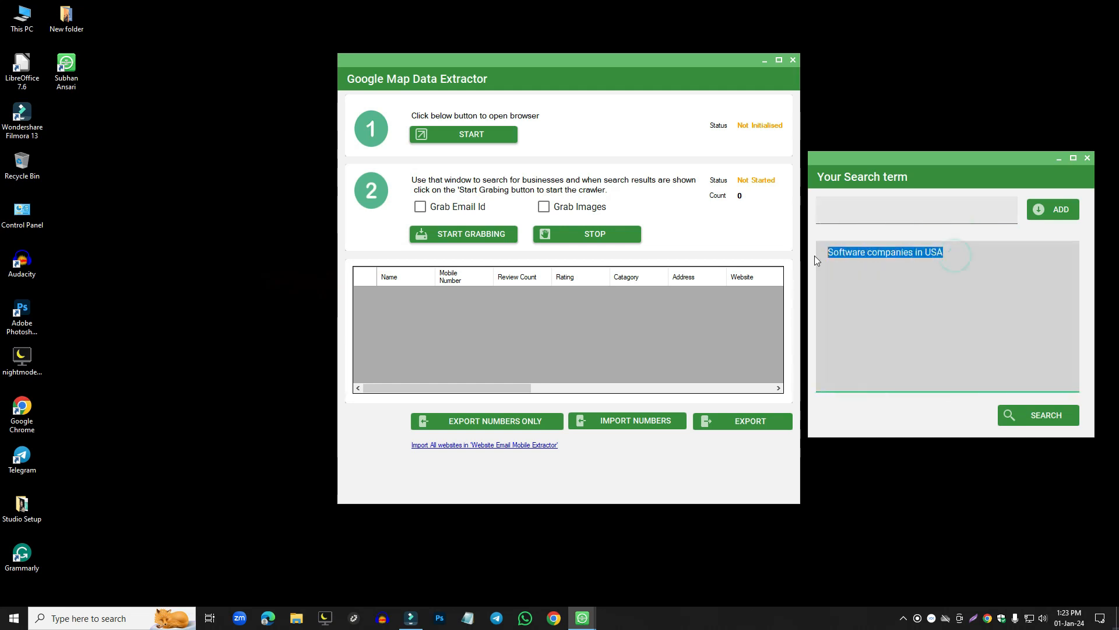
{"action": "left_click", "coordinate": [895, 271]}
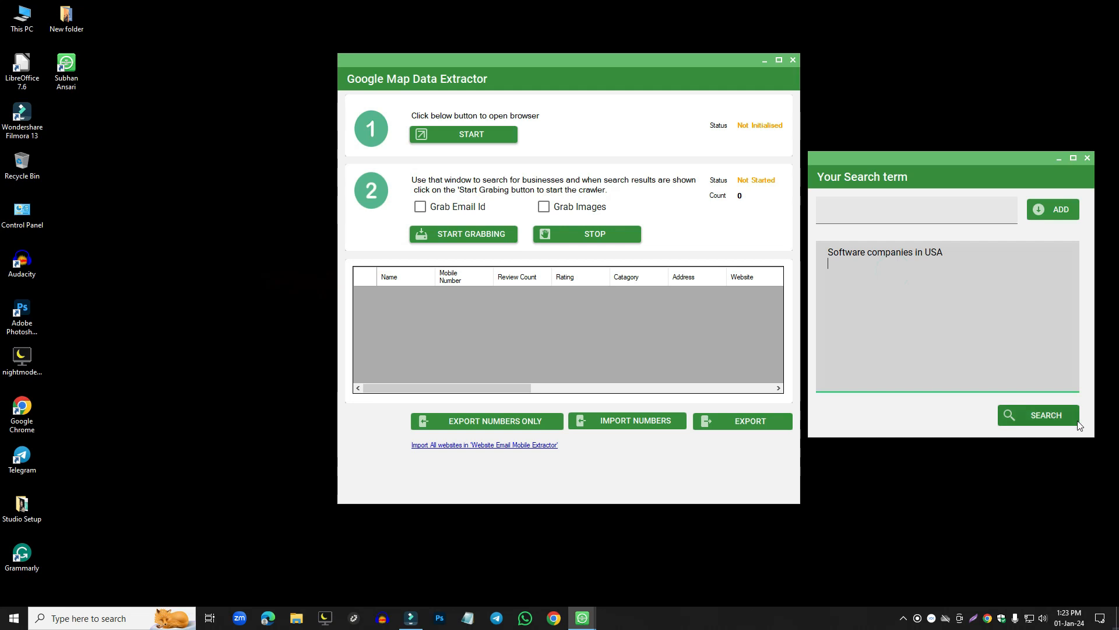
{"action": "left_click", "coordinate": [1041, 421]}
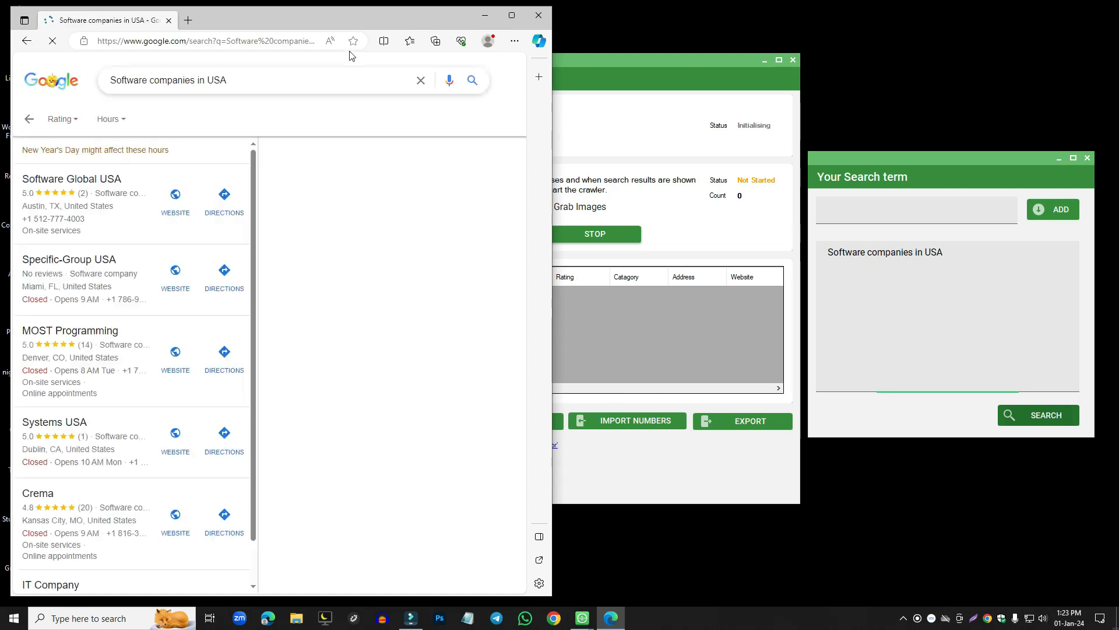
Arrange the extractor and the opened browser window side by side so both are fully usable.
{"action": "left_click_drag", "start_coordinate": [342, 16], "coordinate": [384, 131]}
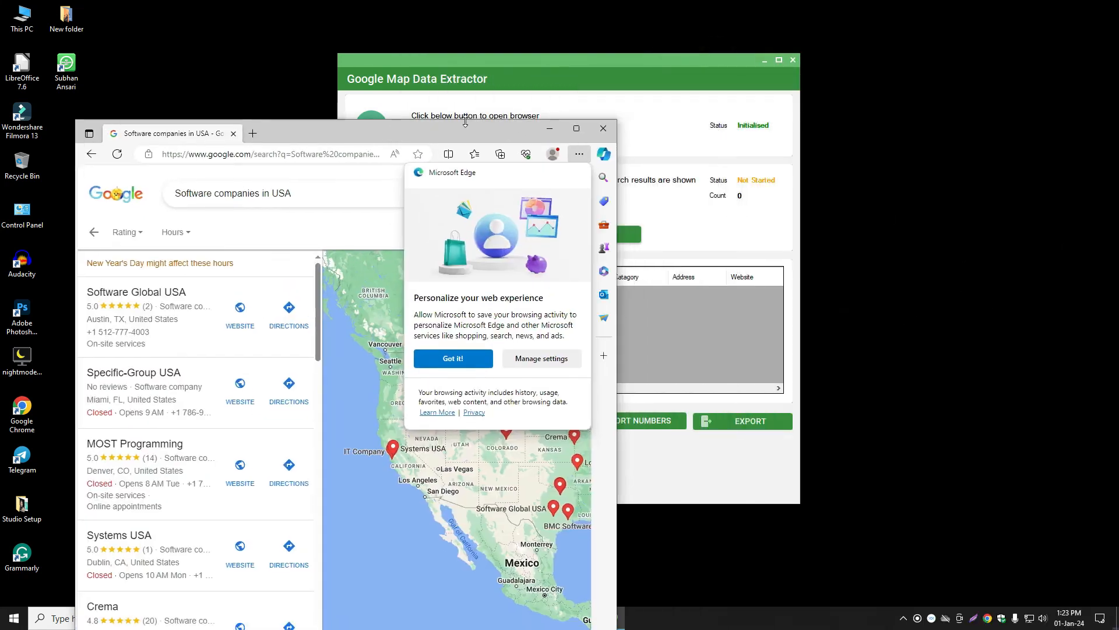
{"action": "left_click_drag", "start_coordinate": [368, 131], "coordinate": [685, 115]}
{"action": "left_click", "coordinate": [585, 63]}
{"action": "left_click_drag", "start_coordinate": [585, 63], "coordinate": [310, 63]}
{"action": "left_click_drag", "start_coordinate": [687, 114], "coordinate": [851, 58]}
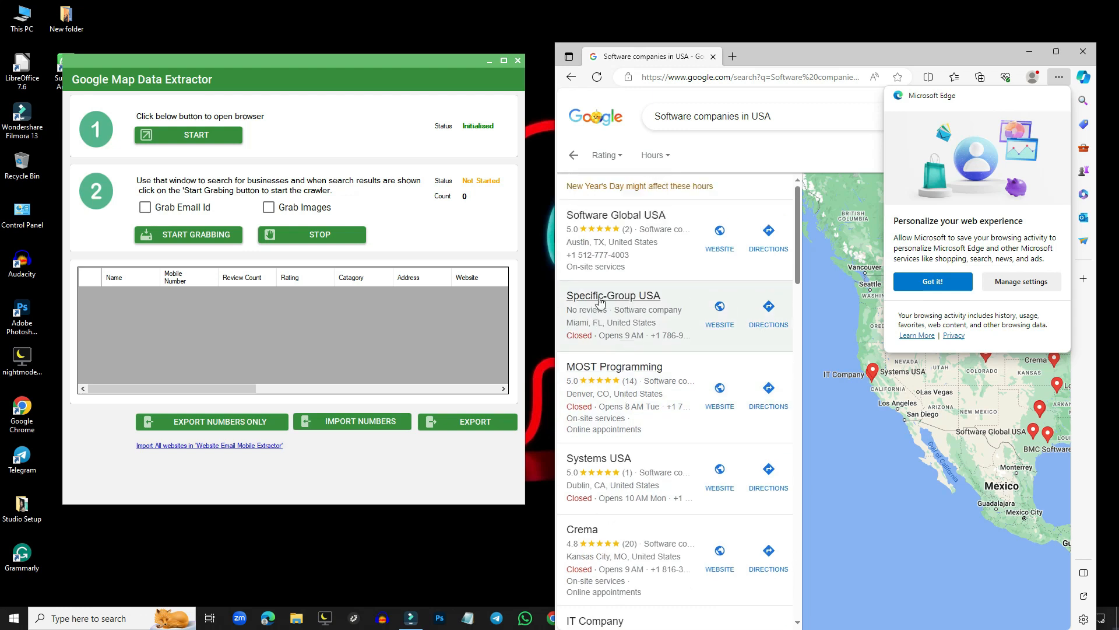
Examine the software company listings in the Google results, including their ratings, locations, phone numbers and website links.
{"action": "scroll", "coordinate": [699, 443], "scroll_direction": "down", "scroll_amount": 15}
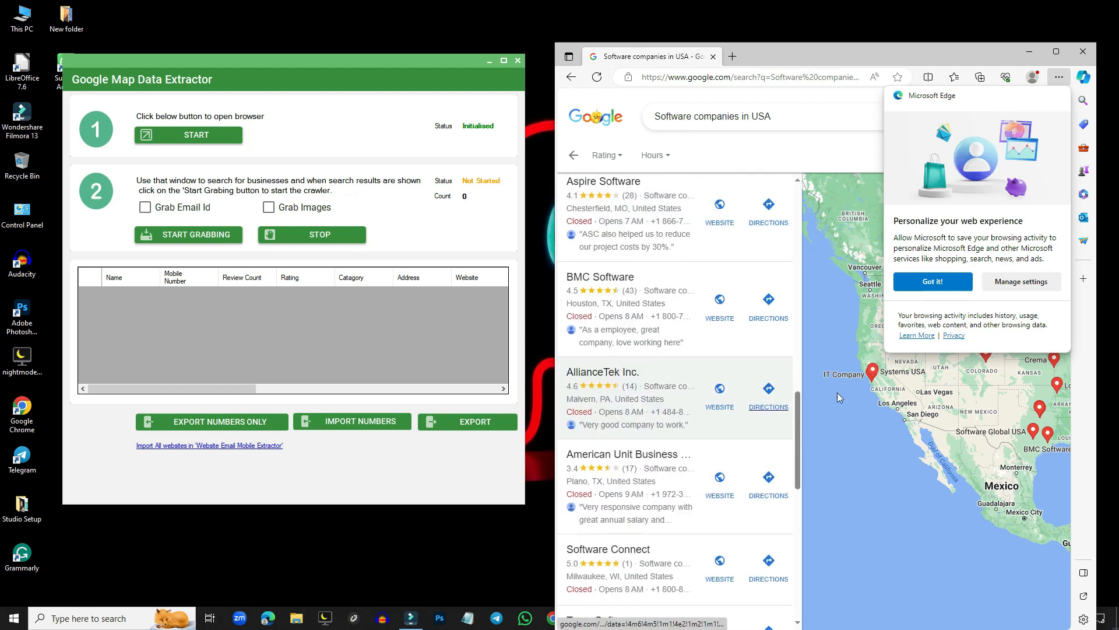
{"action": "scroll", "coordinate": [680, 460], "scroll_direction": "down", "scroll_amount": 4}
{"action": "scroll", "coordinate": [679, 459], "scroll_direction": "up", "scroll_amount": 7}
{"action": "scroll", "coordinate": [680, 459], "scroll_direction": "up", "scroll_amount": 10}
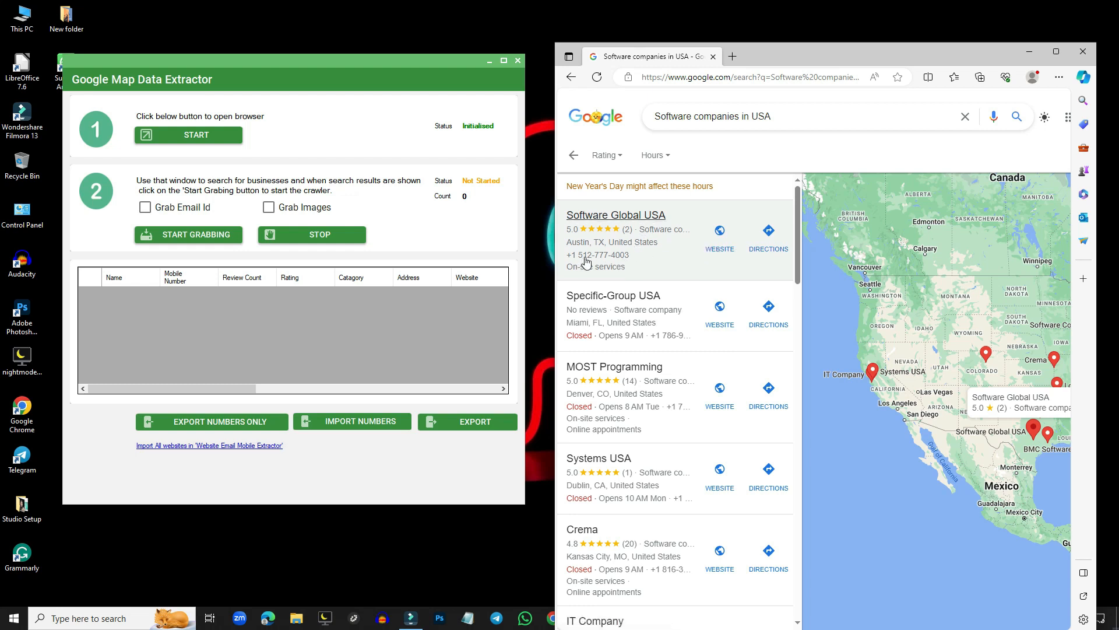
{"action": "scroll", "coordinate": [664, 495], "scroll_direction": "down", "scroll_amount": 7}
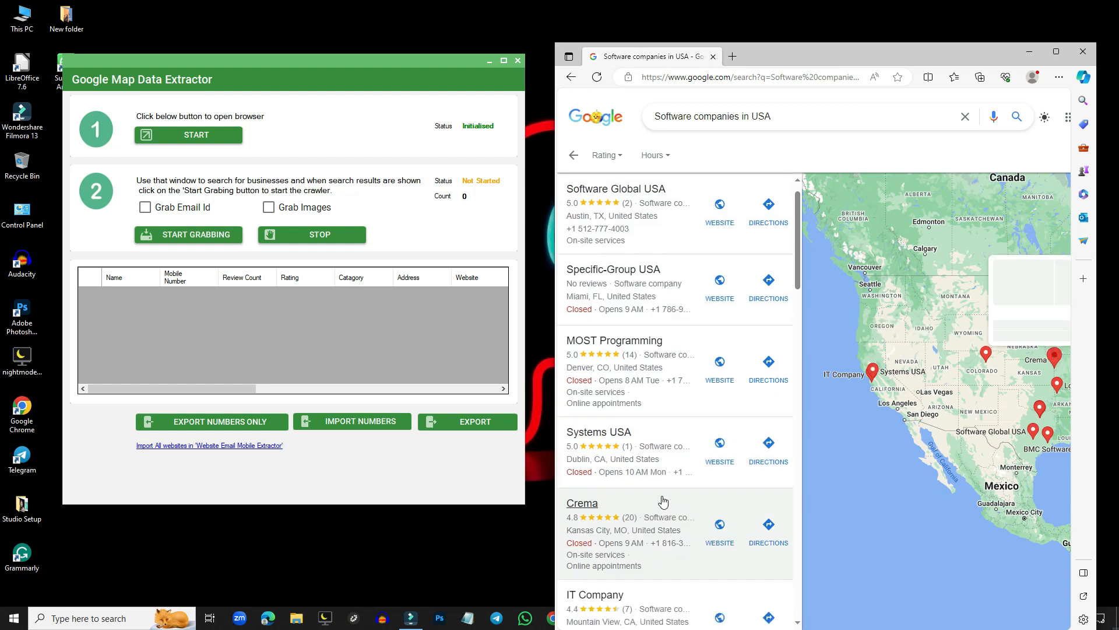
{"action": "scroll", "coordinate": [665, 494], "scroll_direction": "down", "scroll_amount": 10}
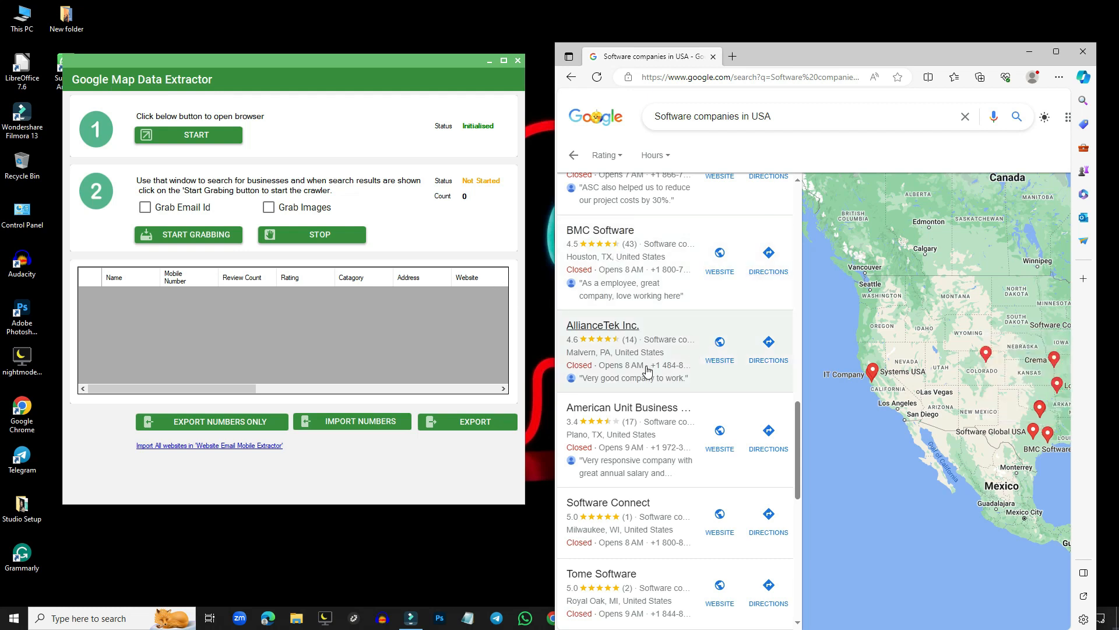
{"action": "scroll", "coordinate": [676, 408], "scroll_direction": "up", "scroll_amount": 8}
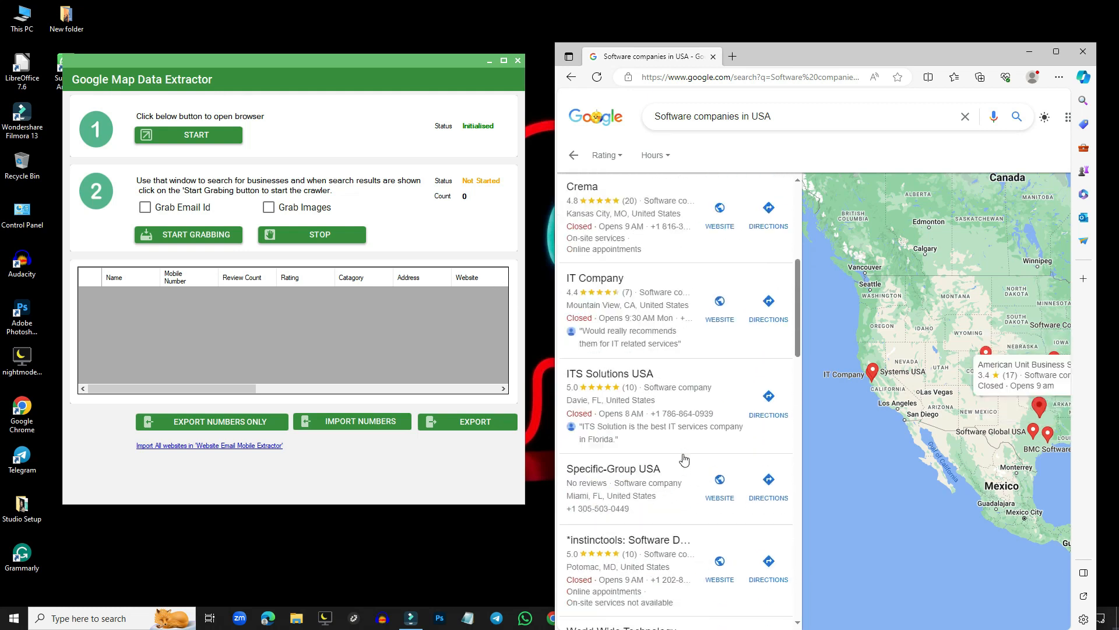
{"action": "scroll", "coordinate": [684, 460], "scroll_direction": "up", "scroll_amount": 2}
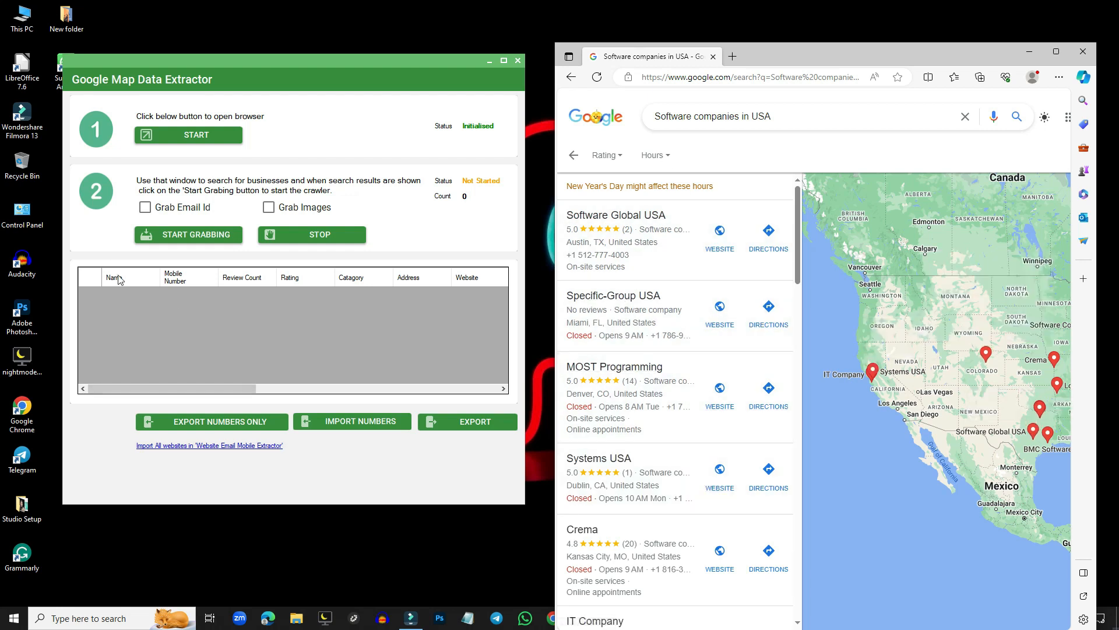
{"action": "scroll", "coordinate": [798, 487], "scroll_direction": "down", "scroll_amount": 10}
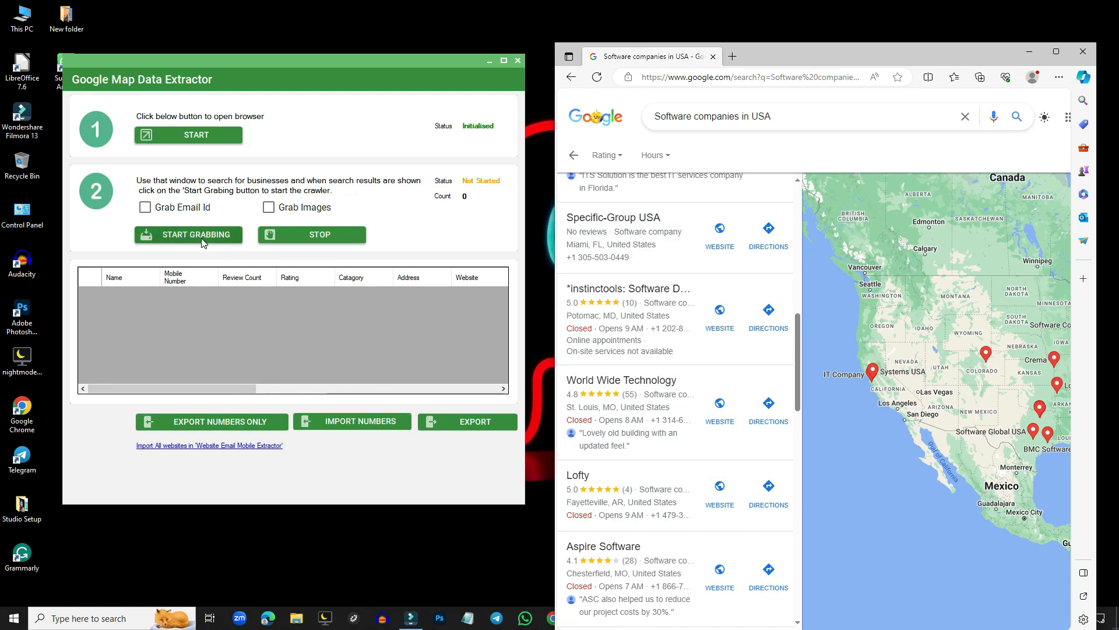
Enable grabbing of email IDs and start grabbing the business data from the search results.
{"action": "left_click", "coordinate": [142, 210]}
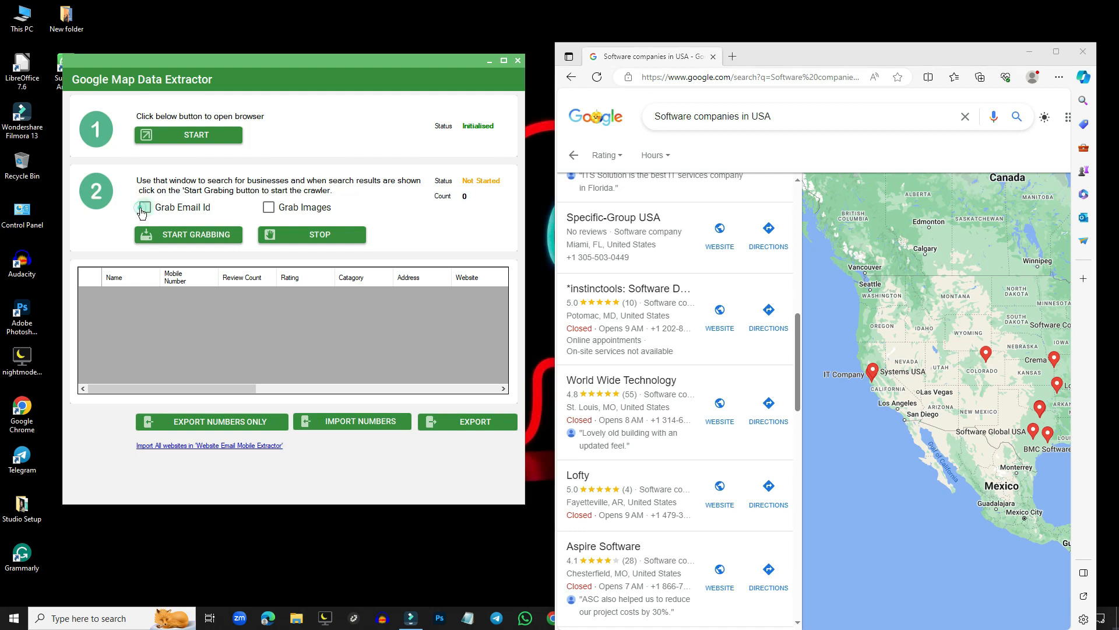
{"action": "left_click", "coordinate": [178, 236]}
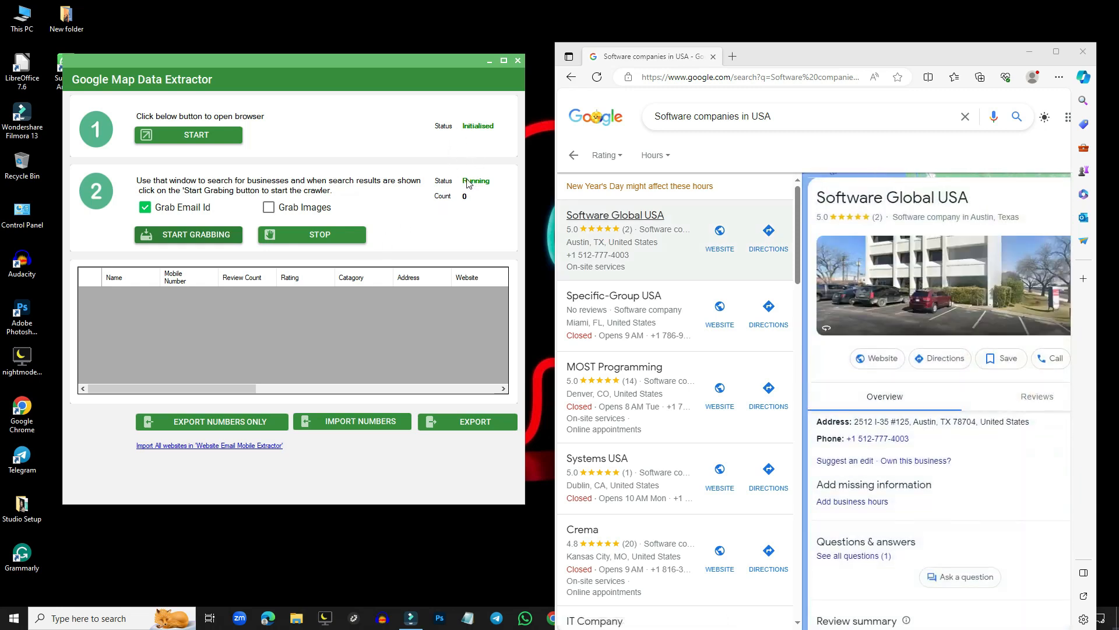
{"action": "key", "text": "Print"}
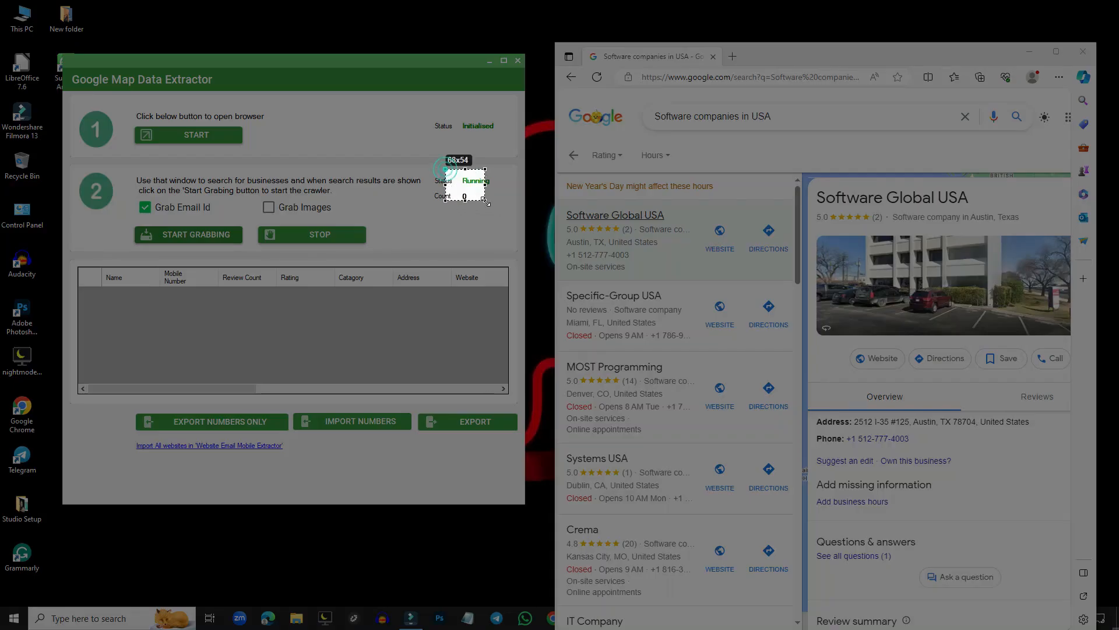
{"action": "left_click_drag", "start_coordinate": [485, 202], "coordinate": [495, 210]}
{"action": "left_click", "coordinate": [489, 222]}
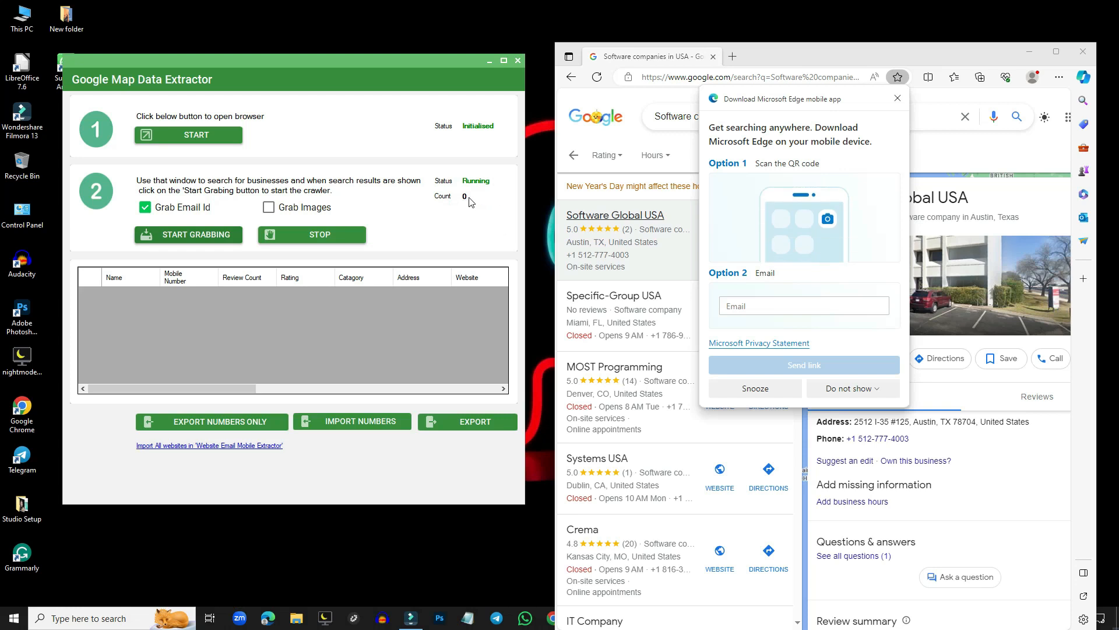
Dismiss the Edge mobile app promotion by choosing not to show any recommendations for a week.
{"action": "left_click", "coordinate": [840, 389]}
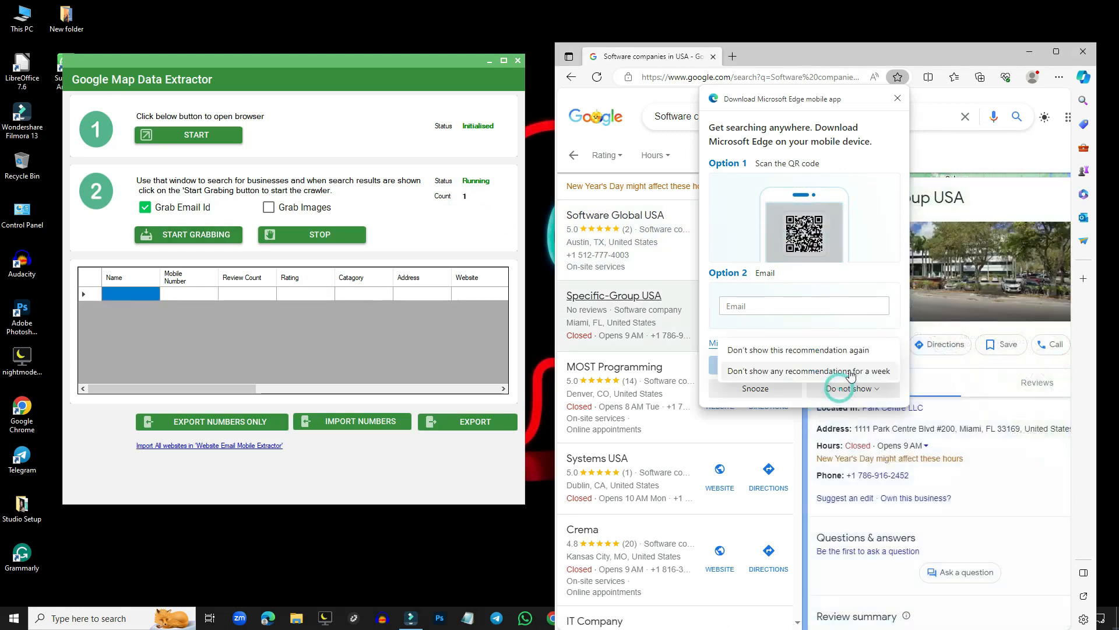
{"action": "left_click", "coordinate": [850, 372]}
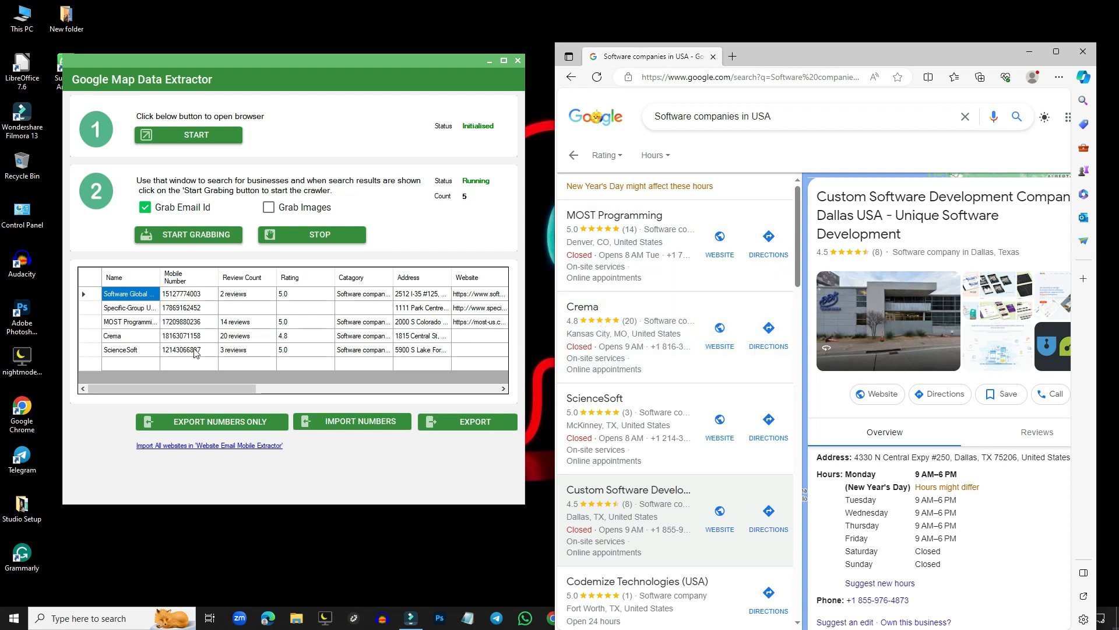
Check the grabbed company rows, including the Website, Email Id and Closing Hours columns, and stop the grabbing.
{"action": "left_click", "coordinate": [242, 340]}
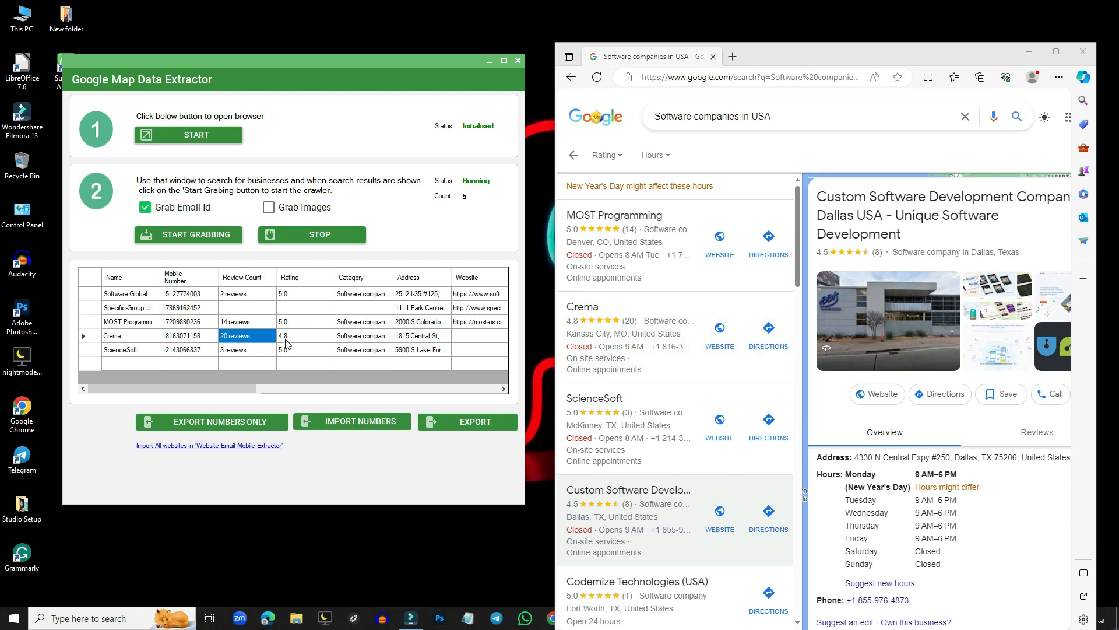
{"action": "left_click", "coordinate": [357, 337]}
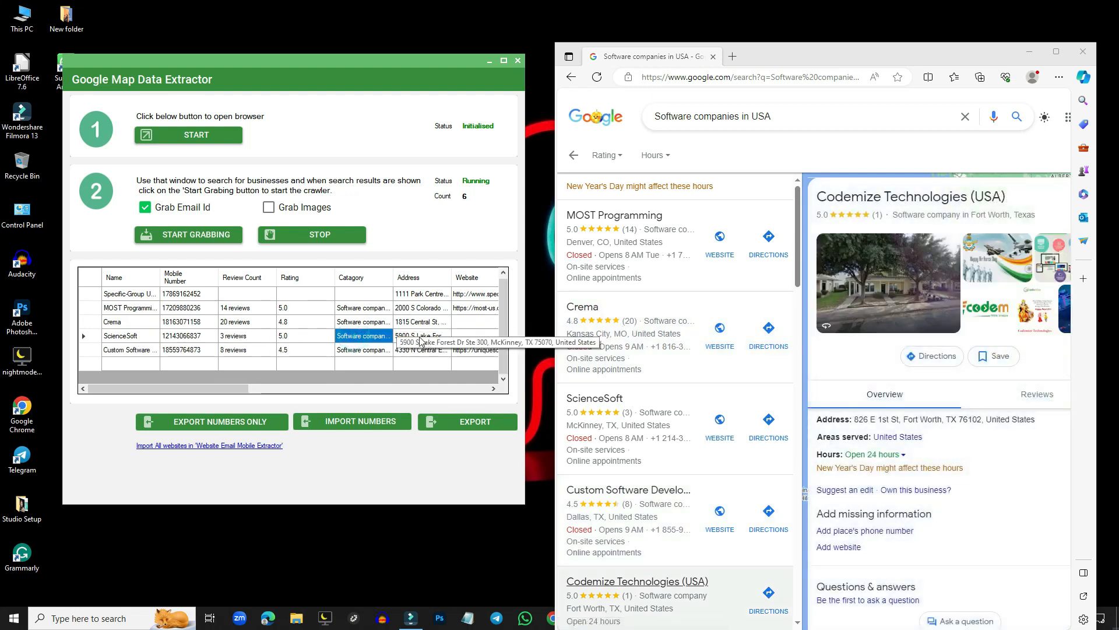
{"action": "left_click", "coordinate": [378, 324]}
{"action": "left_click", "coordinate": [416, 325]}
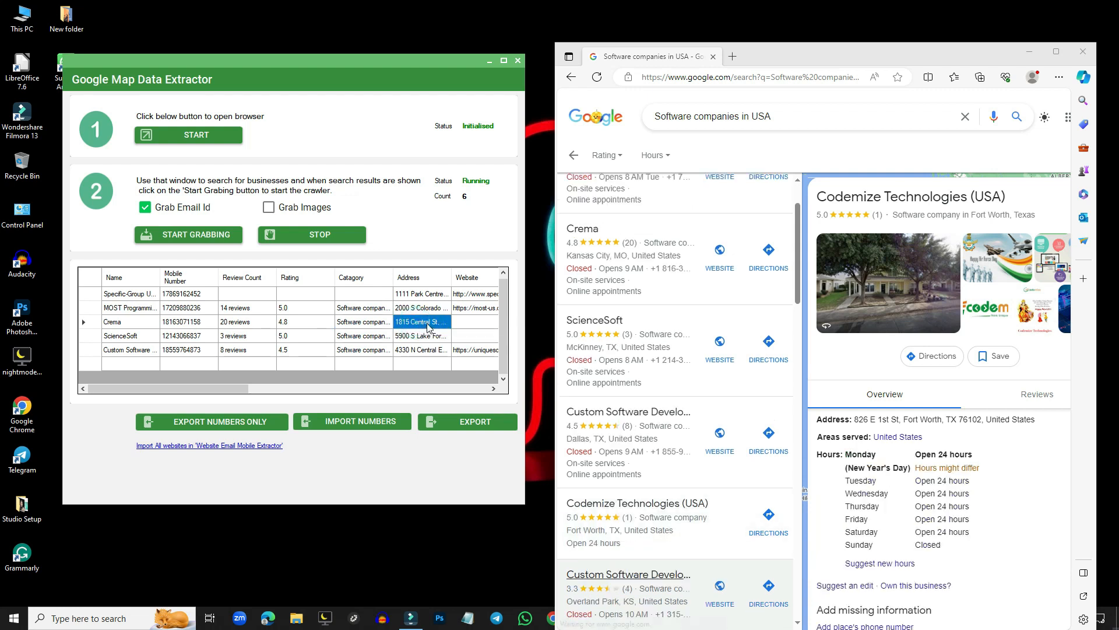
{"action": "left_click_drag", "start_coordinate": [231, 388], "coordinate": [306, 389]}
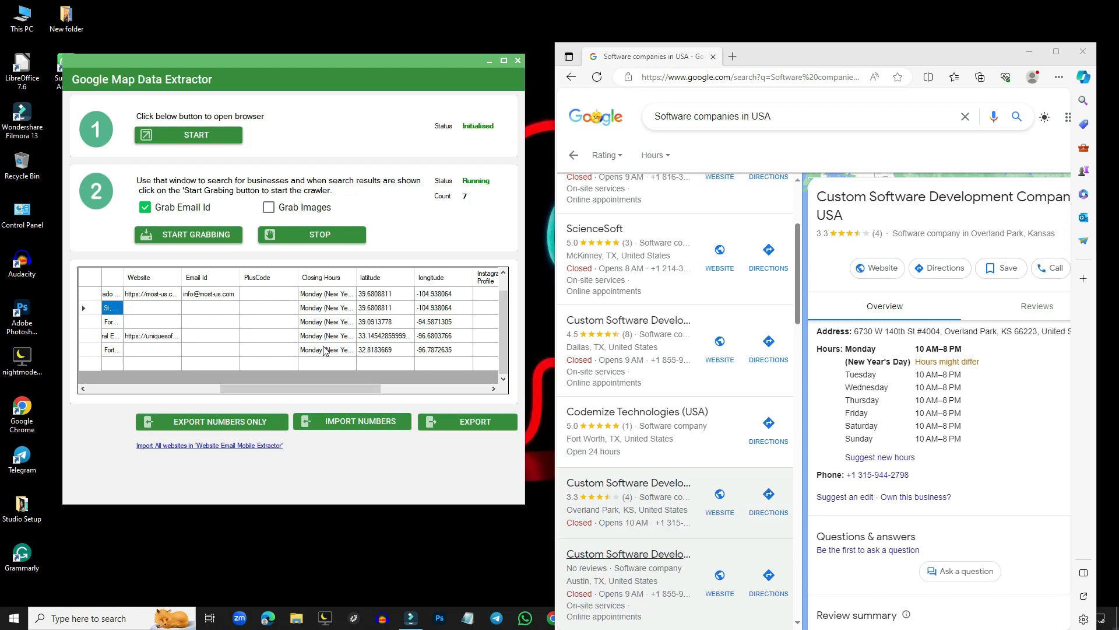
{"action": "left_click_drag", "start_coordinate": [299, 388], "coordinate": [168, 395]}
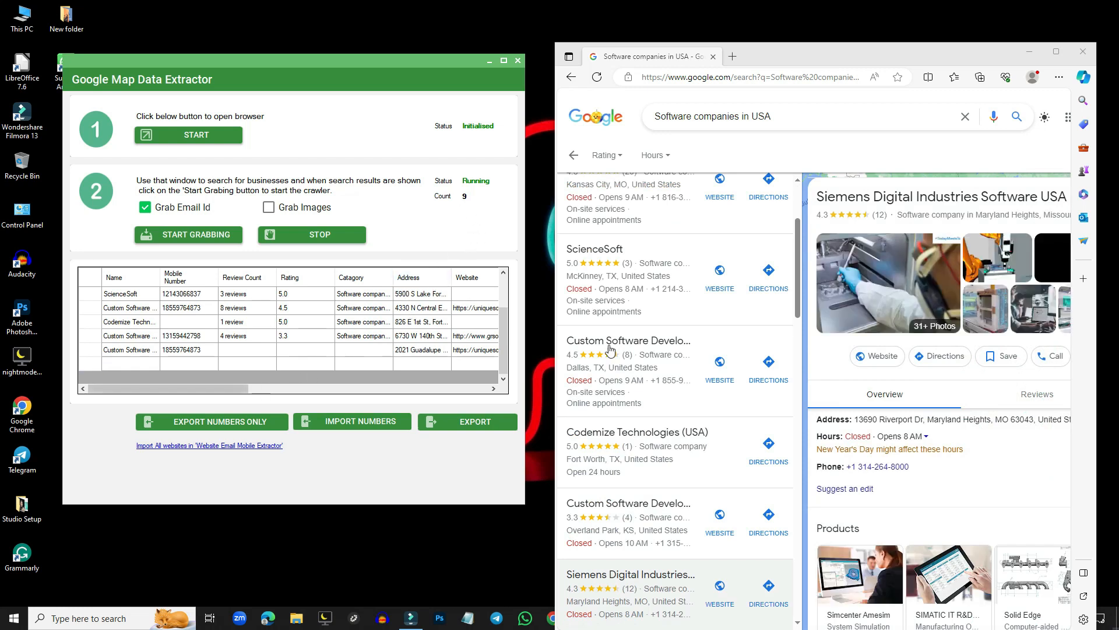
{"action": "left_click", "coordinate": [297, 239]}
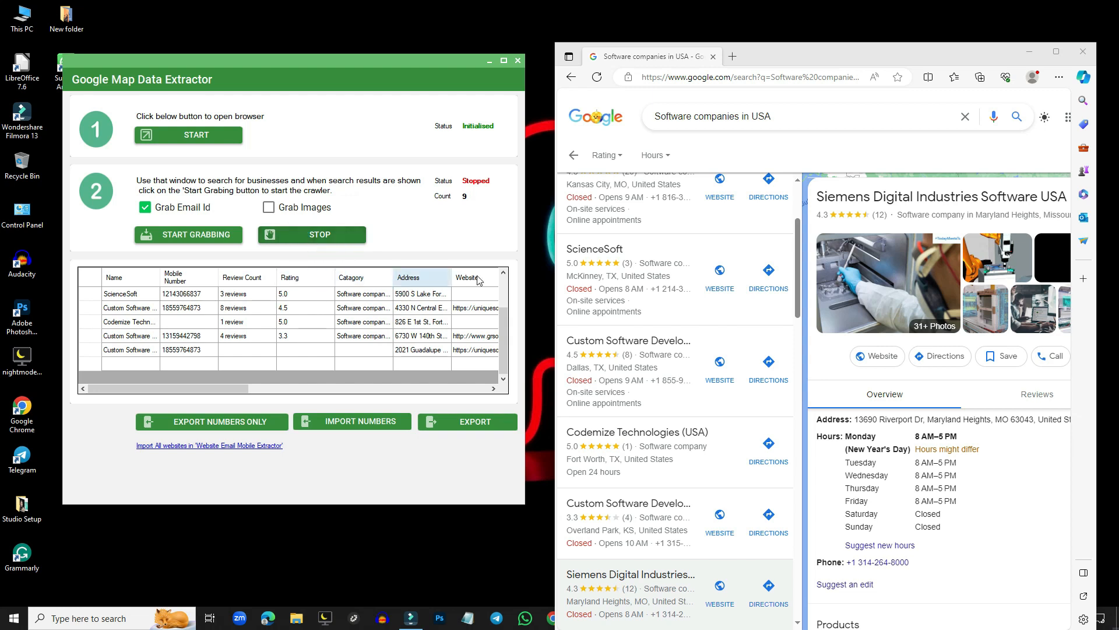
Look through the remaining software company listings in the search results and export all the grabbed business data to a file.
{"action": "scroll", "coordinate": [628, 452], "scroll_direction": "down", "scroll_amount": 5}
{"action": "scroll", "coordinate": [628, 453], "scroll_direction": "down", "scroll_amount": 2}
{"action": "middle_click", "coordinate": [625, 466]}
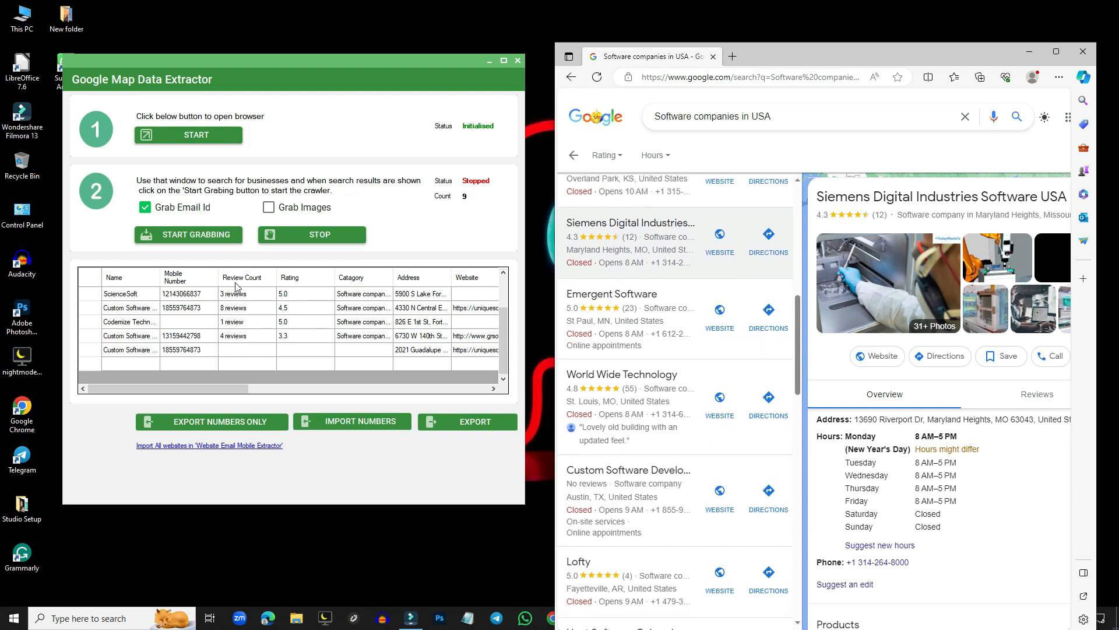
{"action": "left_click", "coordinate": [471, 426]}
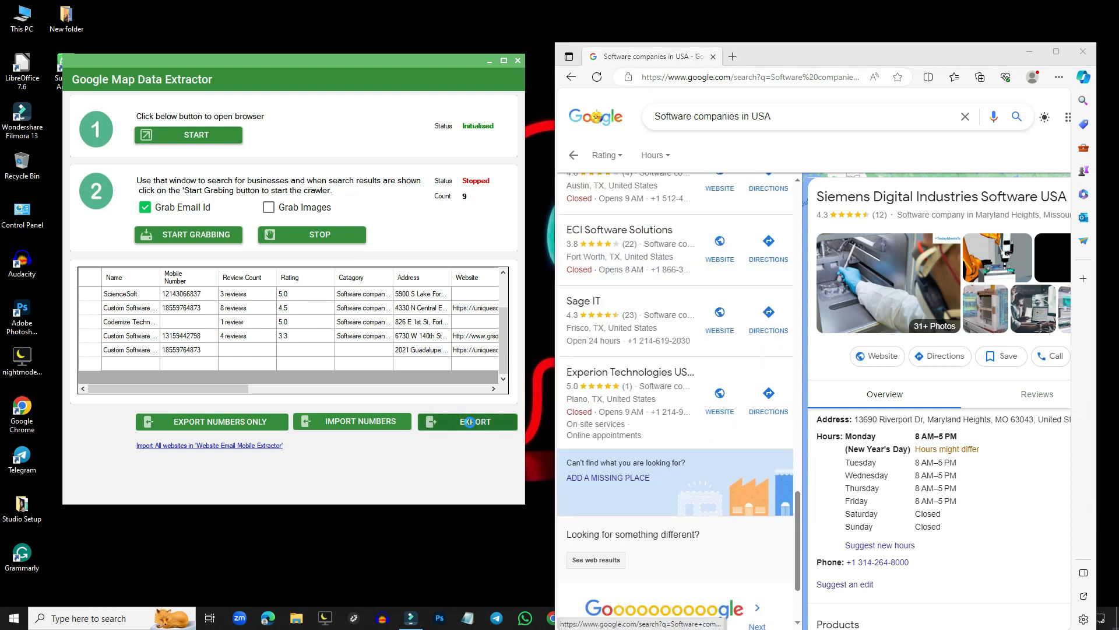
{"action": "left_click", "coordinate": [503, 346]}
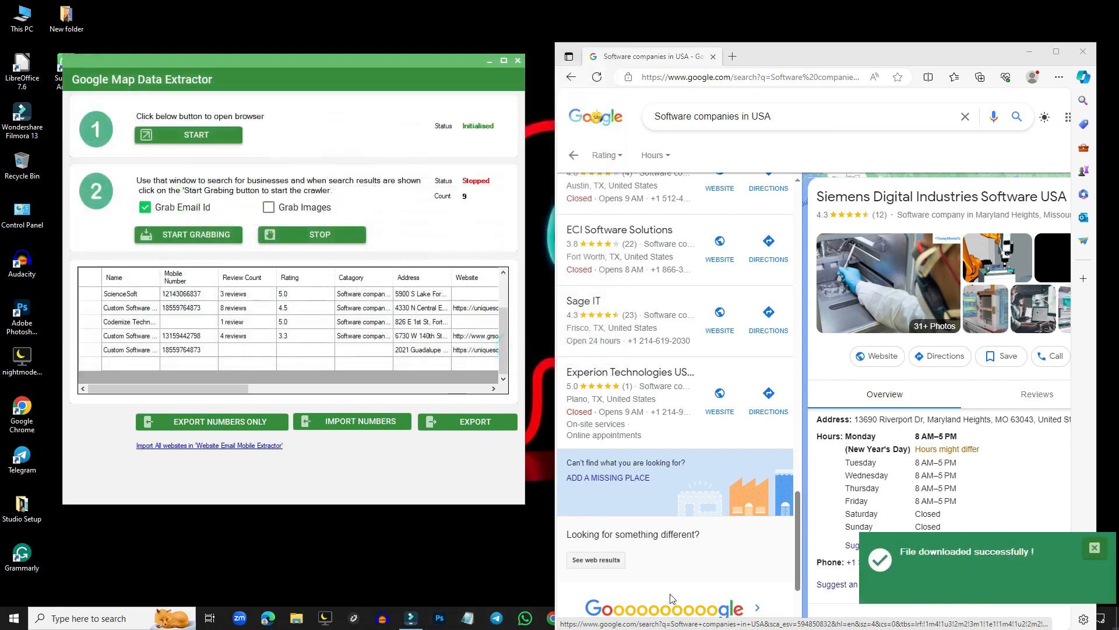
Switch to File Explorer and open the exported GMapData.xlsx from the Downloads folder.
{"action": "left_click", "coordinate": [297, 618]}
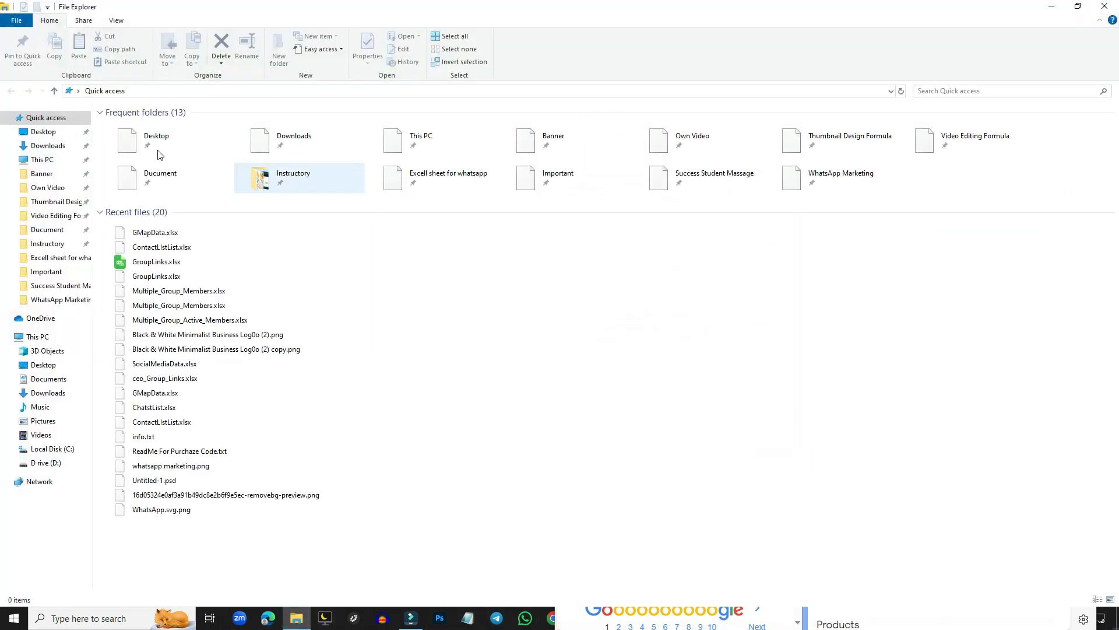
{"action": "left_click", "coordinate": [53, 146]}
{"action": "left_click", "coordinate": [128, 145]}
{"action": "left_click", "coordinate": [128, 147]}
{"action": "double_click", "coordinate": [189, 146]}
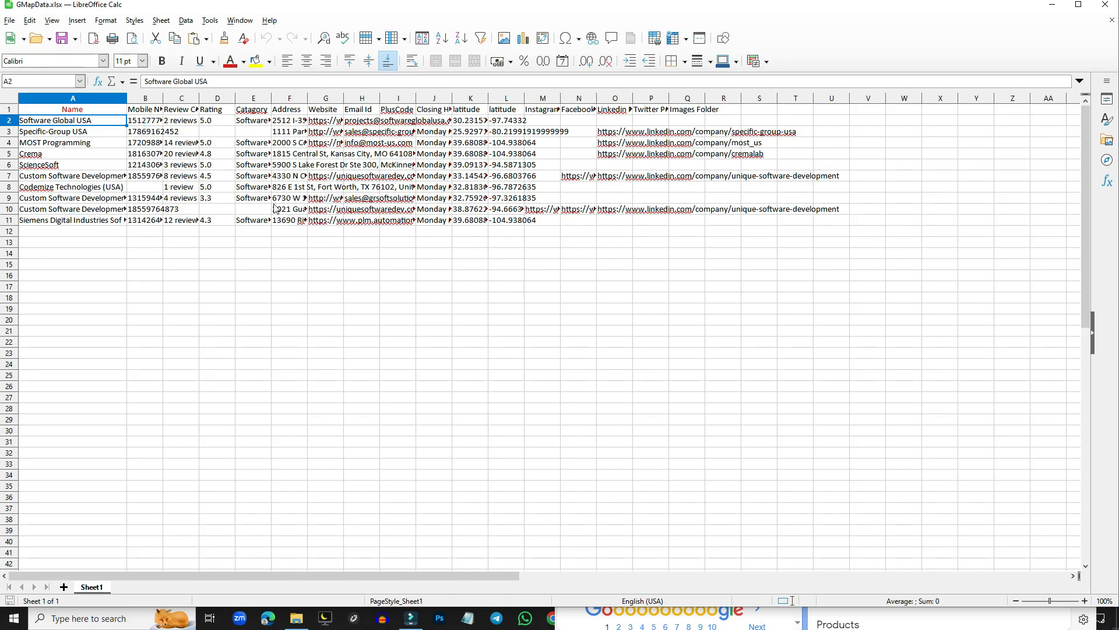
Examine the exported company rows across the Address, Website, PlusCode, Closing Hours, latitude, Instagram, Facebook, LinkedIn and Twitter columns.
{"action": "left_click_drag", "start_coordinate": [307, 123], "coordinate": [301, 236]}
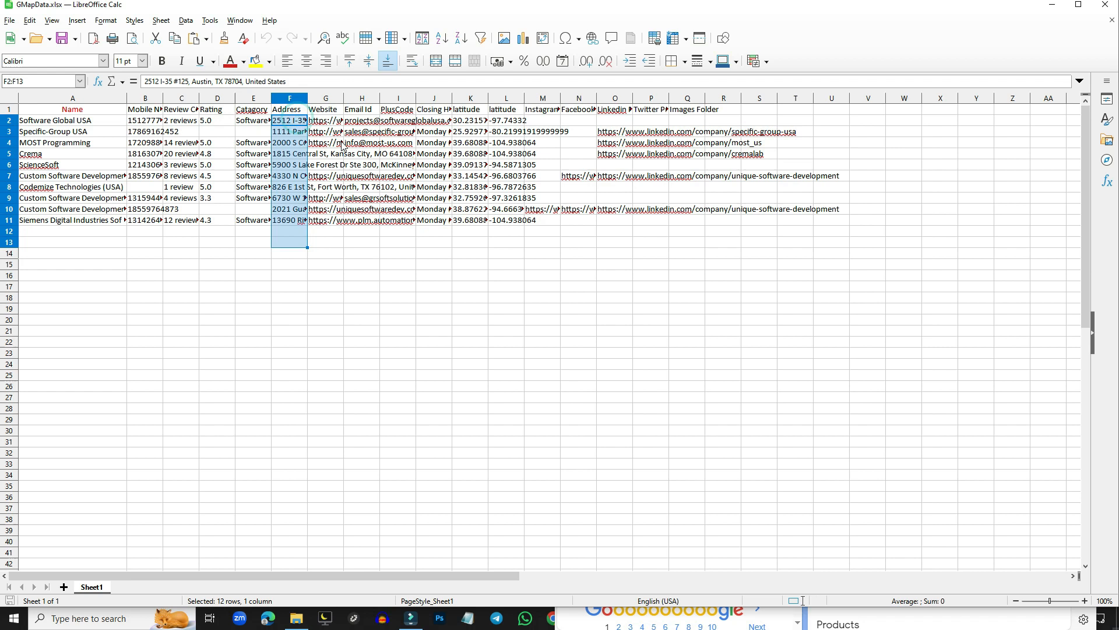
{"action": "left_click_drag", "start_coordinate": [325, 143], "coordinate": [327, 233]}
{"action": "left_click_drag", "start_coordinate": [397, 109], "coordinate": [403, 229]}
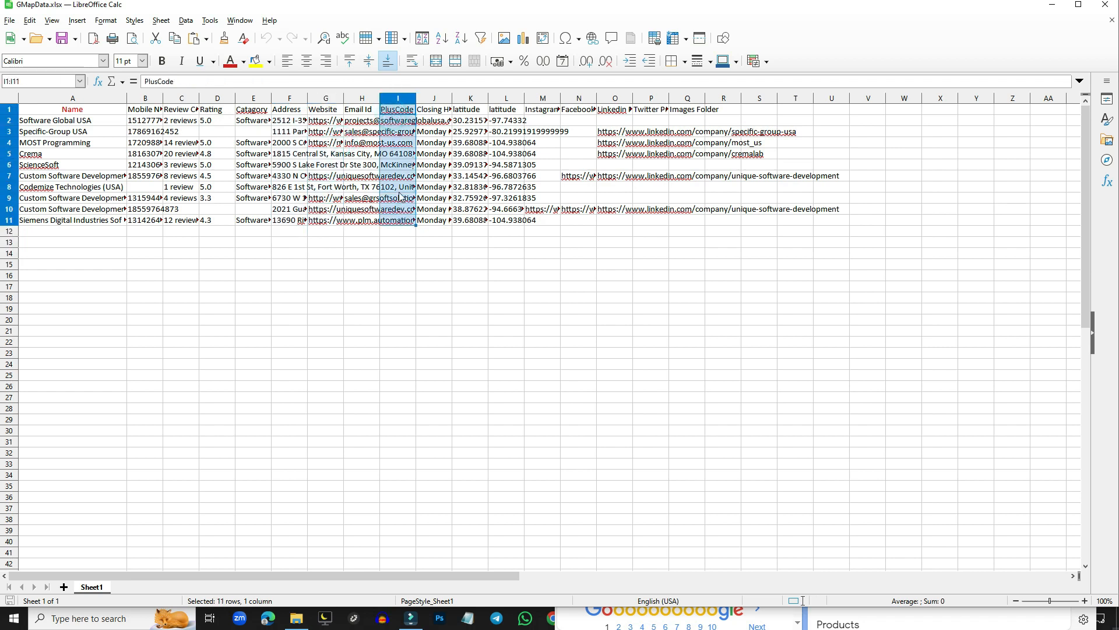
{"action": "left_click_drag", "start_coordinate": [437, 120], "coordinate": [482, 275]}
{"action": "left_click_drag", "start_coordinate": [529, 119], "coordinate": [571, 187]}
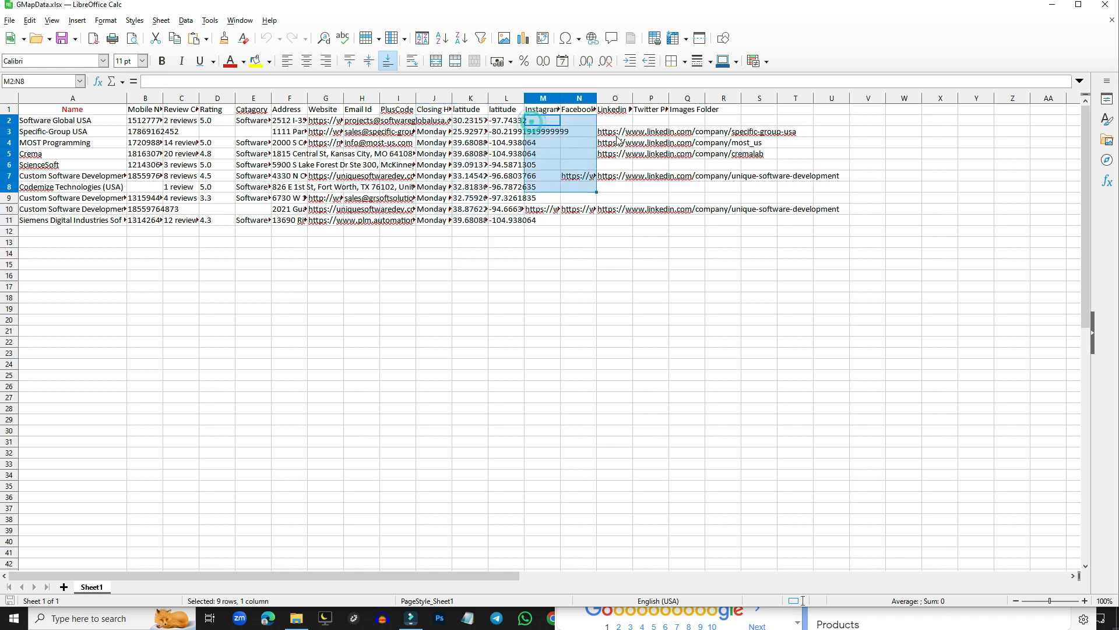
{"action": "left_click_drag", "start_coordinate": [615, 130], "coordinate": [660, 198]}
{"action": "left_click_drag", "start_coordinate": [659, 137], "coordinate": [688, 176]}
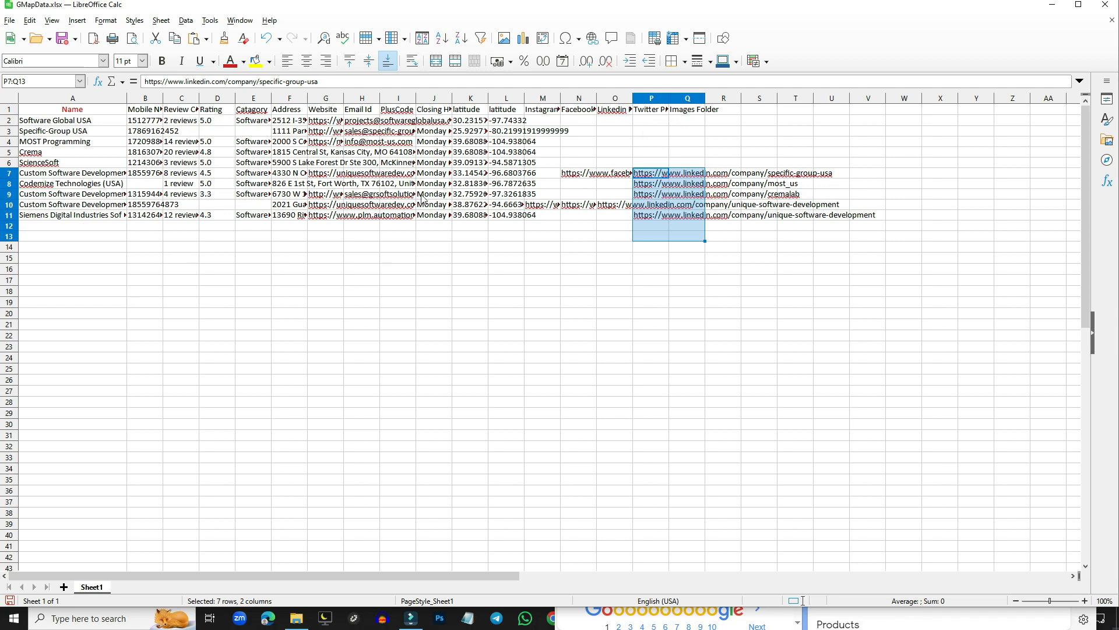
Close the GMapData.xlsx spreadsheet without saving the changes.
{"action": "left_click", "coordinate": [259, 391]}
{"action": "left_click", "coordinate": [1105, 4]}
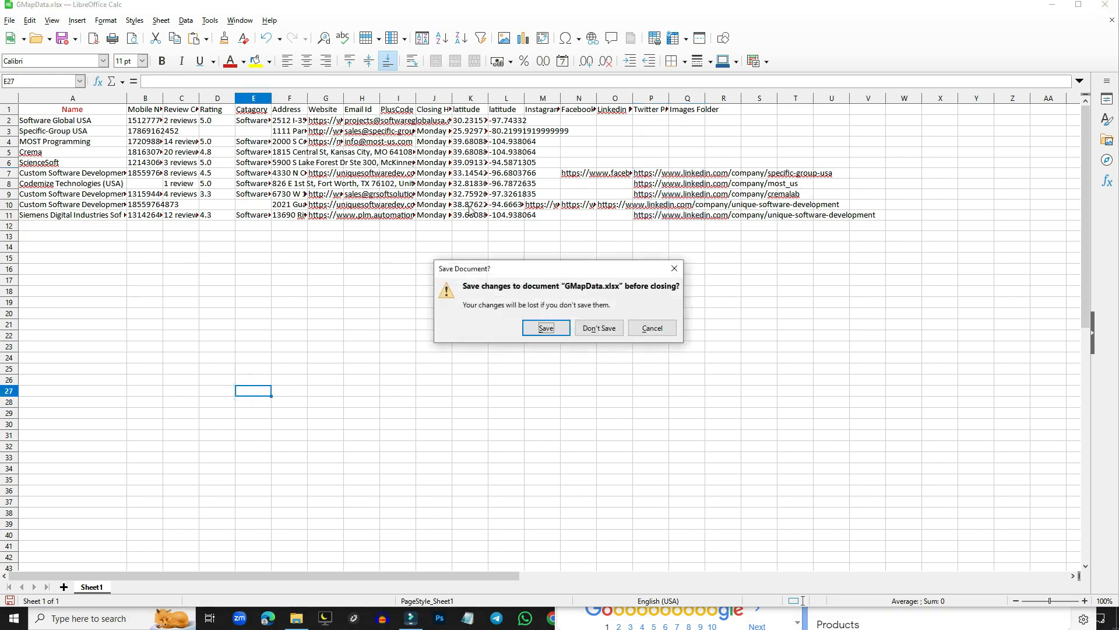
{"action": "left_click", "coordinate": [598, 328]}
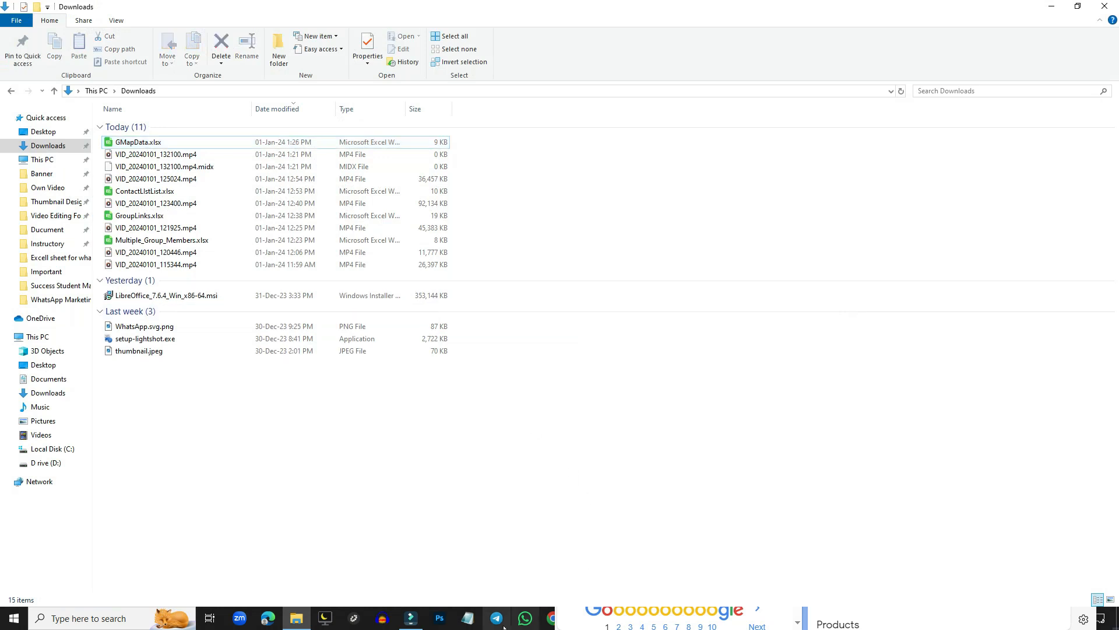
Minimise File Explorer and close the Google Map Data Extractor to return to the WaSender tools overview.
{"action": "left_click", "coordinate": [1052, 6]}
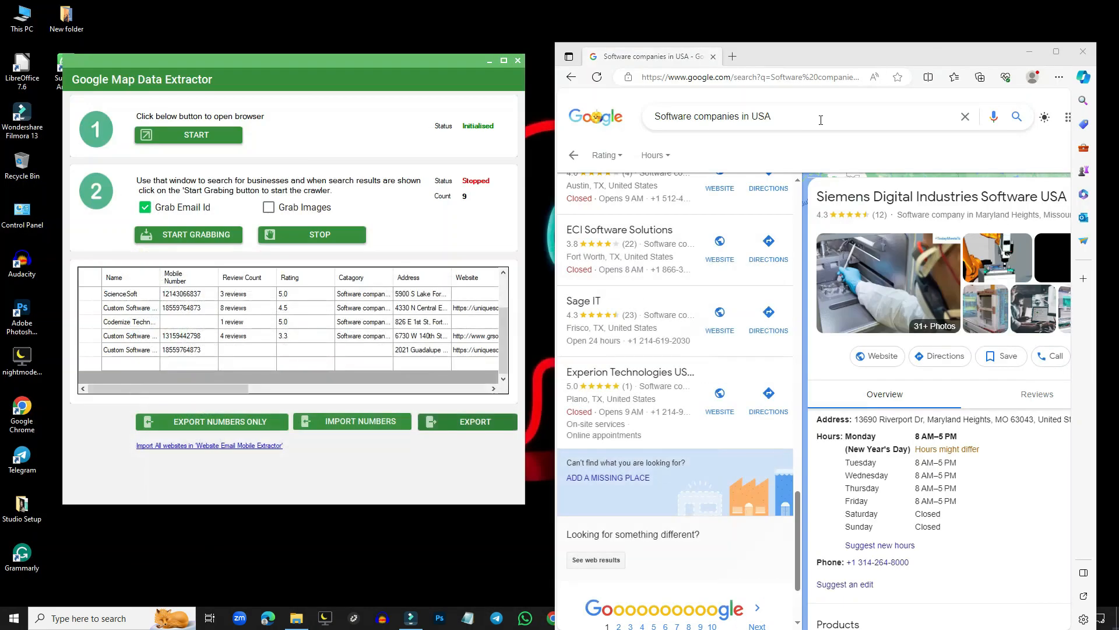
{"action": "left_click", "coordinate": [517, 61]}
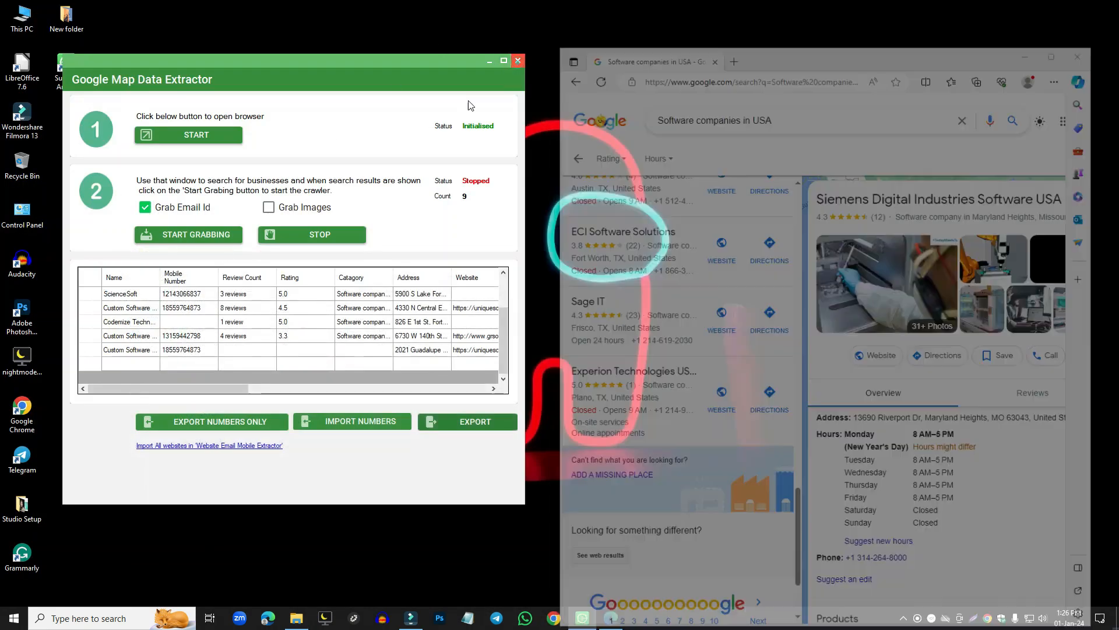
{"action": "left_click", "coordinate": [516, 62]}
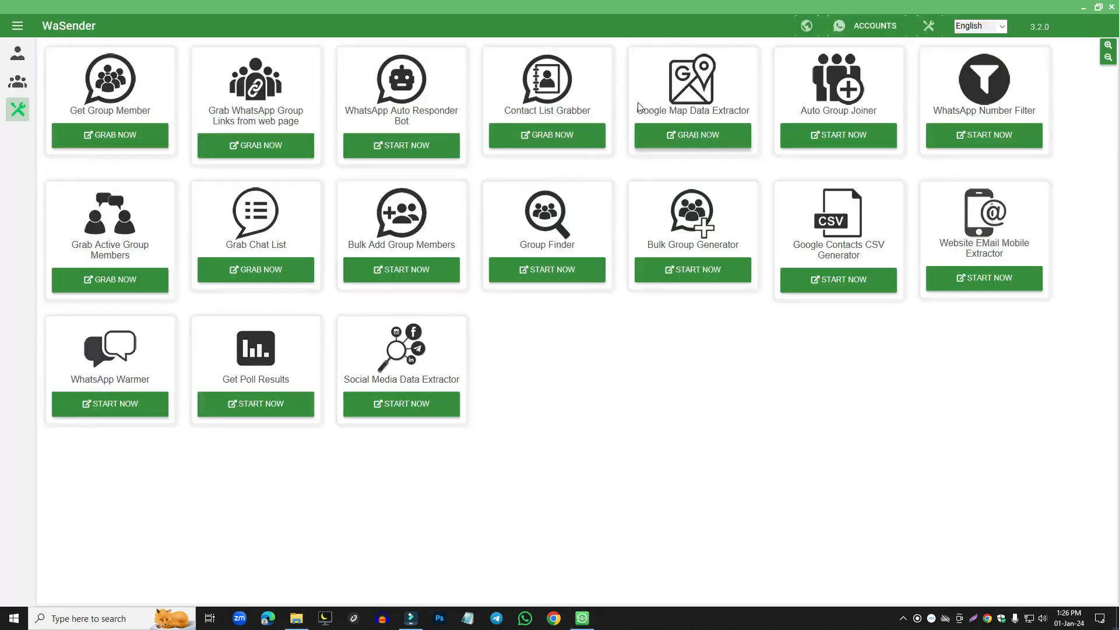